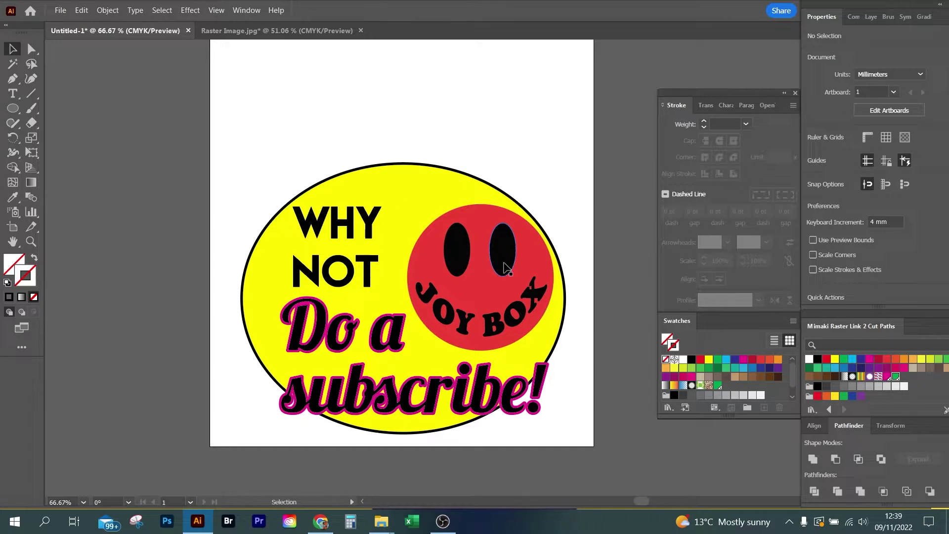
- Marquee-select the whole sticker group and nudge it slightly left on the artboard
{"action": "mouse_move", "coordinate": [510, 273]}
{"action": "left_mouse_down"}
{"action": "mouse_move", "coordinate": [251, 243]}
{"action": "mouse_move", "coordinate": [501, 261]}
{"action": "mouse_move", "coordinate": [500, 271]}
{"action": "left_mouse_up"}
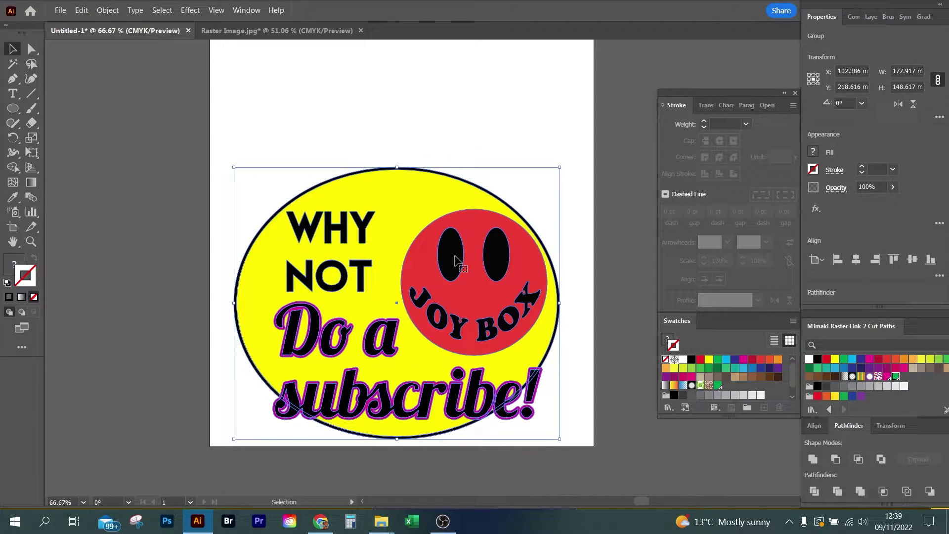
- Alt-drag a duplicate of the sticker group and place it above the original, near the artboard top
{"action": "left_click_drag", "start_coordinate": [455, 260], "coordinate": [540, 224]}
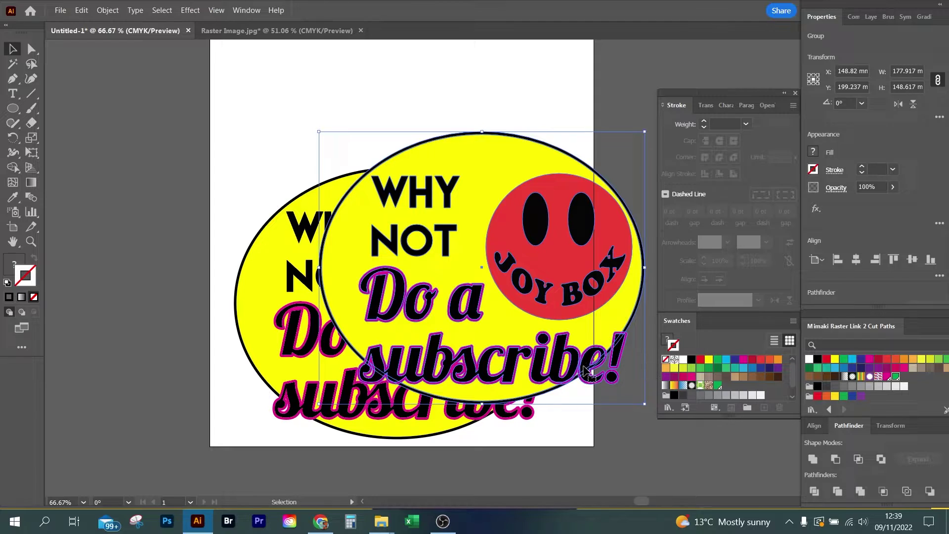
{"action": "left_click_drag", "start_coordinate": [588, 373], "coordinate": [496, 218]}
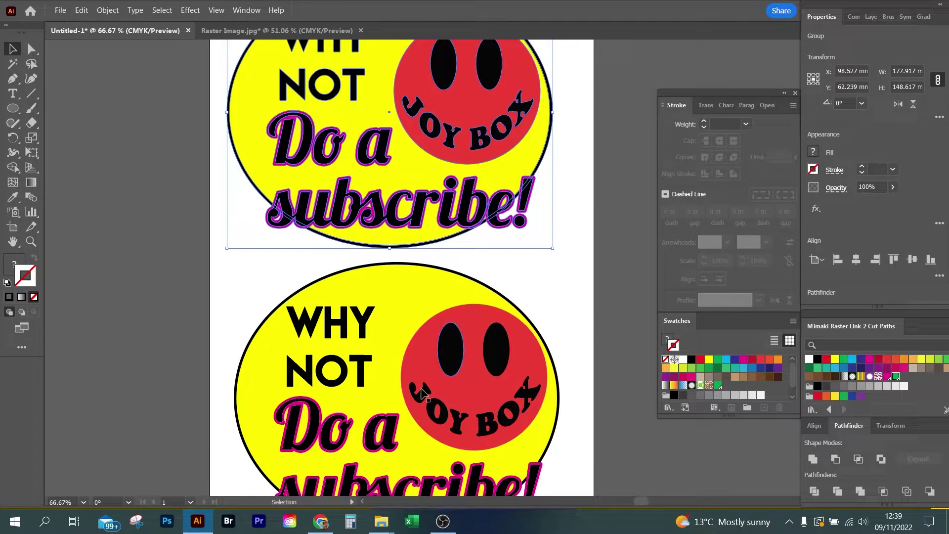
{"action": "scroll", "coordinate": [600, 210], "scroll_direction": "up", "scroll_amount": 1}
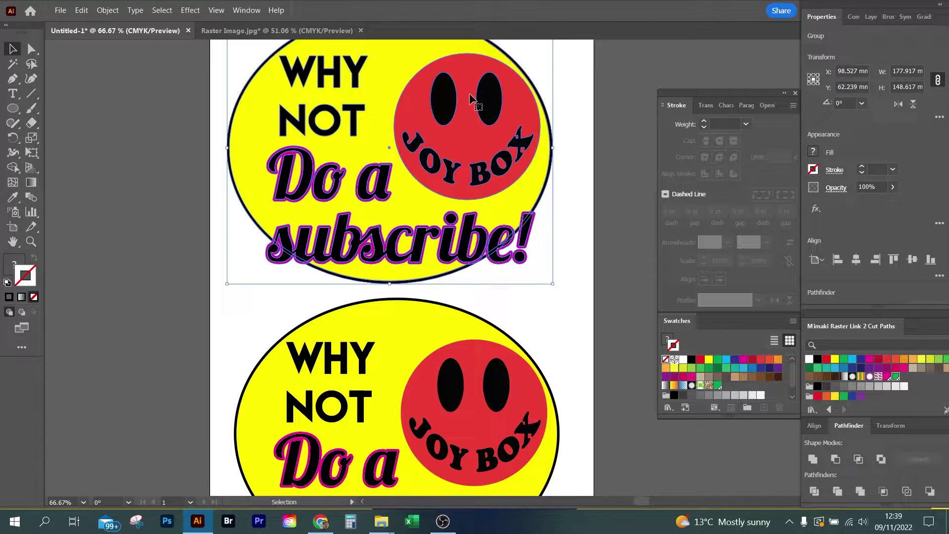
{"action": "left_click_drag", "start_coordinate": [483, 182], "coordinate": [510, 166]}
{"action": "scroll", "coordinate": [576, 198], "scroll_direction": "up", "scroll_amount": 2}
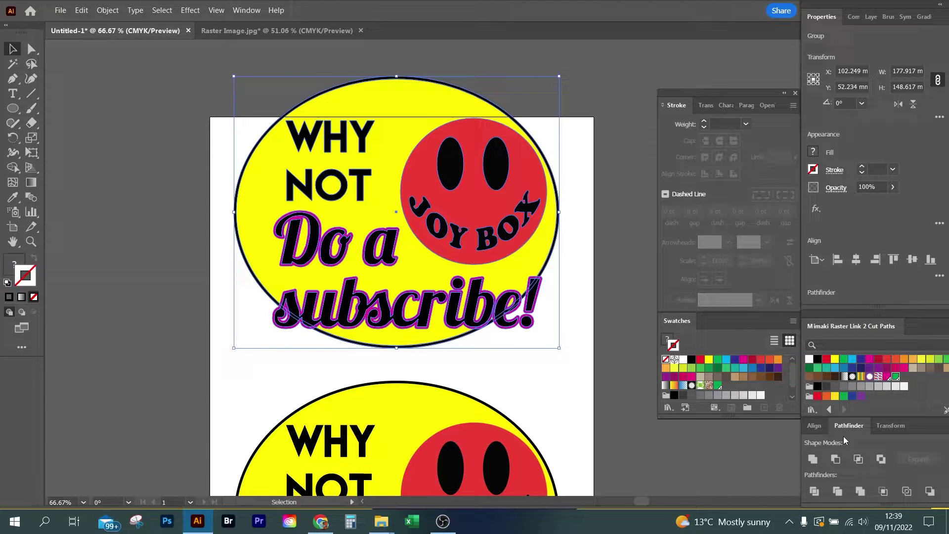
- Unite the copy's parts into one black shape with Pathfinder and release its compound path
{"action": "left_click", "coordinate": [811, 461]}
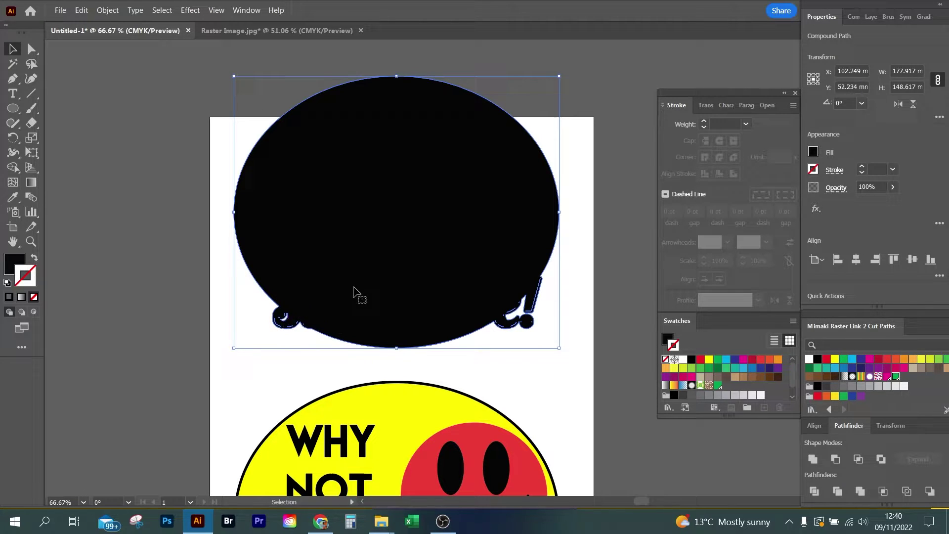
{"action": "right_click", "coordinate": [374, 208]}
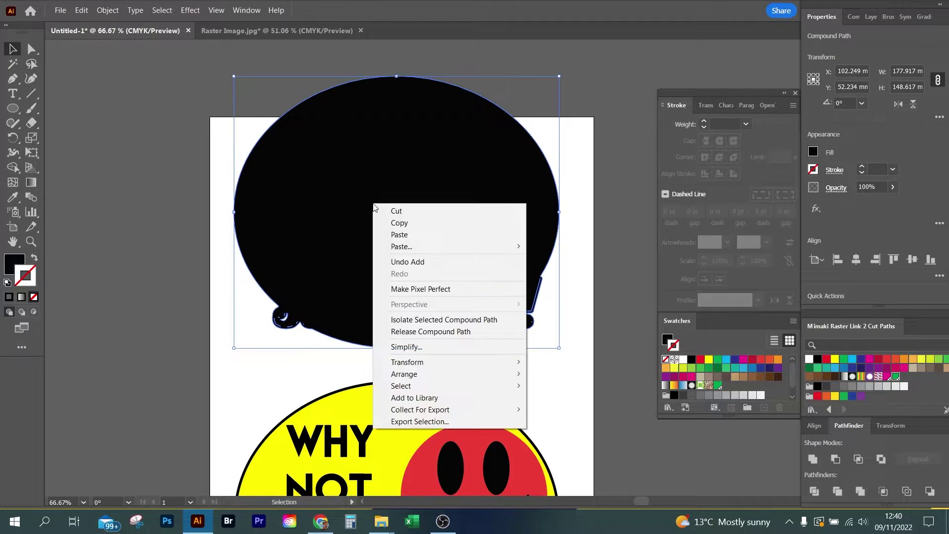
{"action": "left_click", "coordinate": [440, 332]}
{"action": "left_click", "coordinate": [599, 324]}
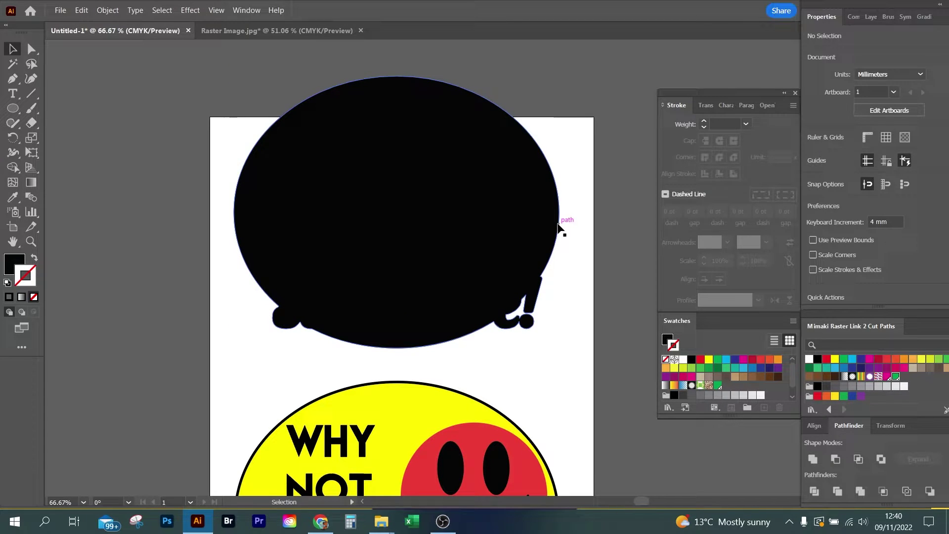
- Move the silhouette aside, delete the stray fragments, and return it to the artboard top
{"action": "left_click_drag", "start_coordinate": [557, 222], "coordinate": [180, 202]}
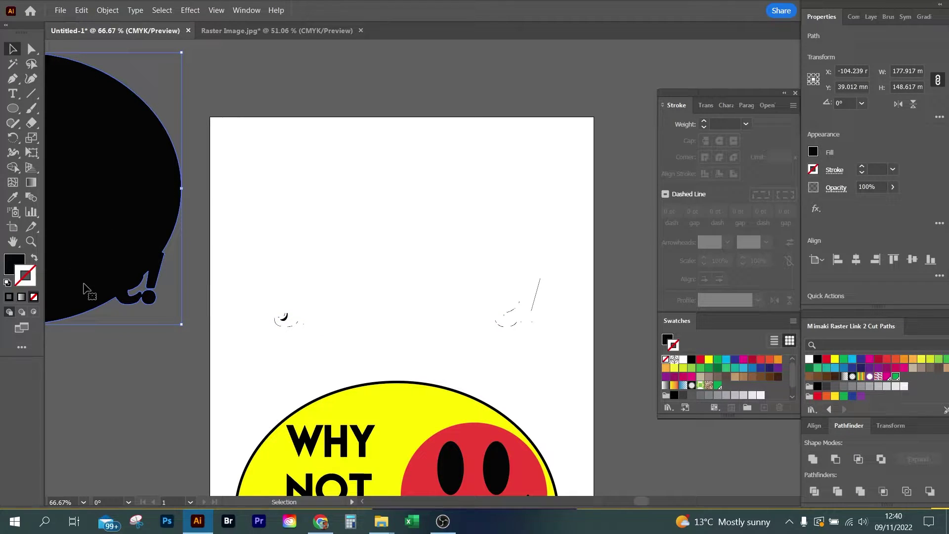
{"action": "left_click_drag", "start_coordinate": [215, 160], "coordinate": [596, 356]}
{"action": "key", "text": "Delete"}
{"action": "left_click_drag", "start_coordinate": [168, 195], "coordinate": [548, 235]}
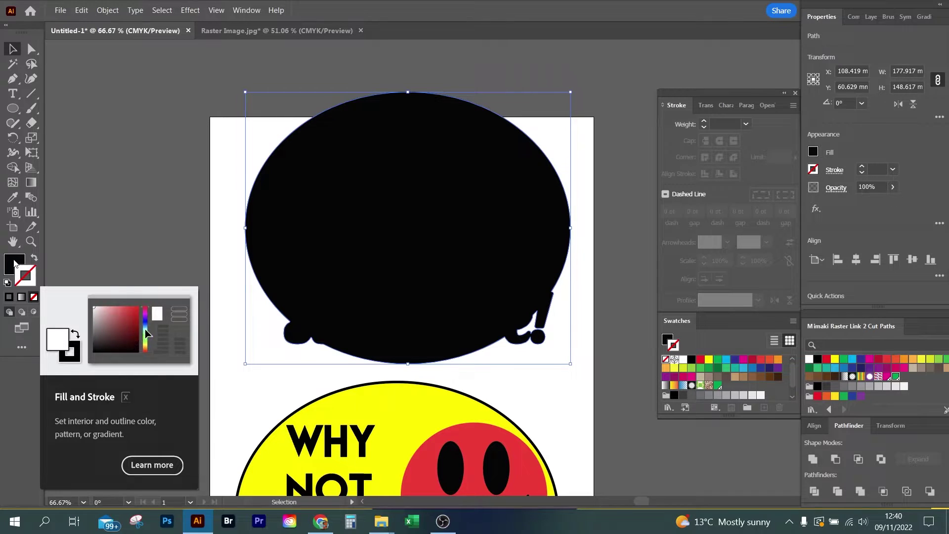
- Set the silhouette's fill to None and its stroke to the CutContour swatch
{"action": "left_click", "coordinate": [15, 264]}
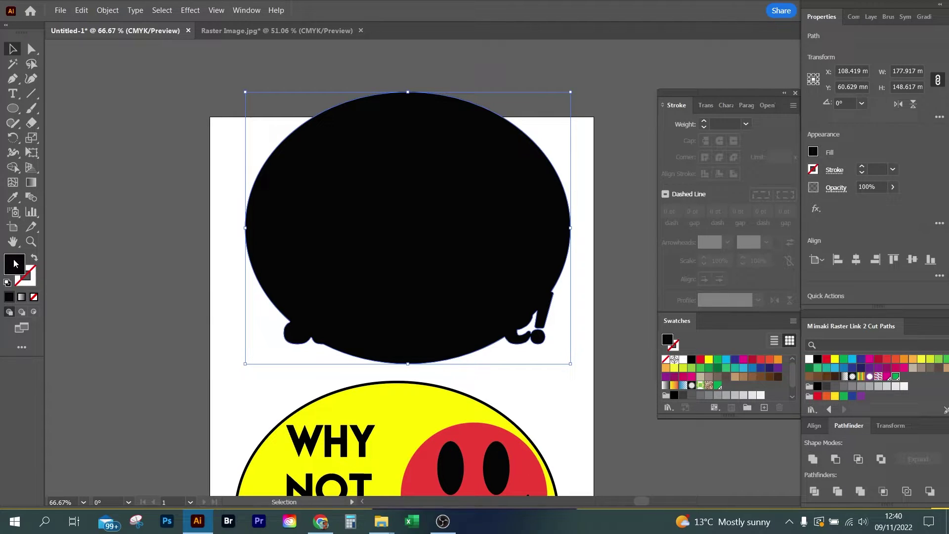
{"action": "left_click", "coordinate": [37, 298]}
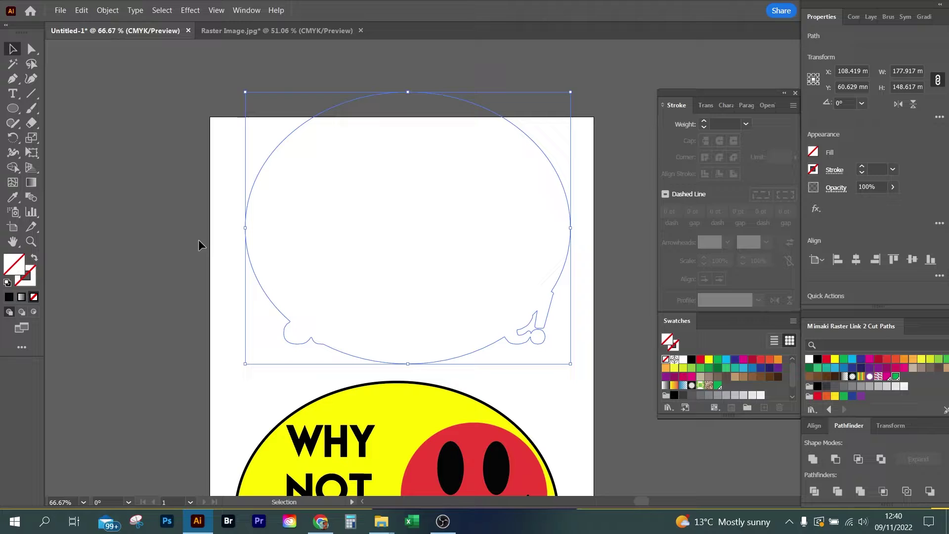
{"action": "left_click", "coordinate": [32, 282]}
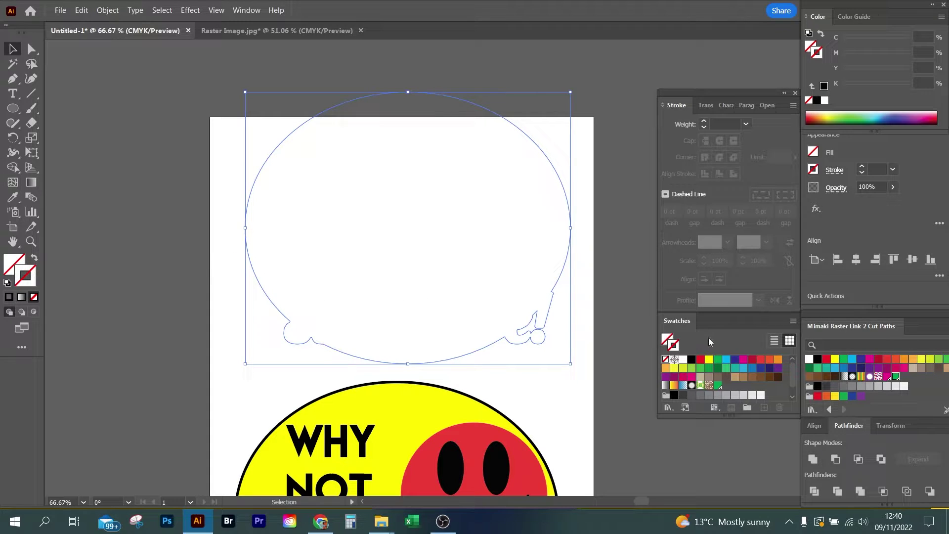
{"action": "left_click", "coordinate": [895, 376]}
- Set the outline's stroke weight to 0.25 pt and reposition it slightly
{"action": "double_click", "coordinate": [868, 169]}
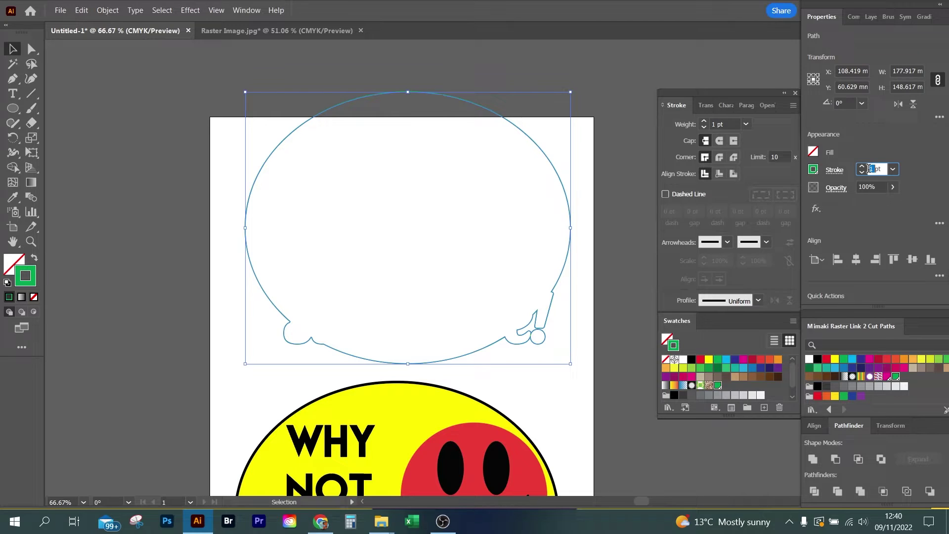
{"action": "type", "text": "0.25p"}
{"action": "key", "text": "Return"}
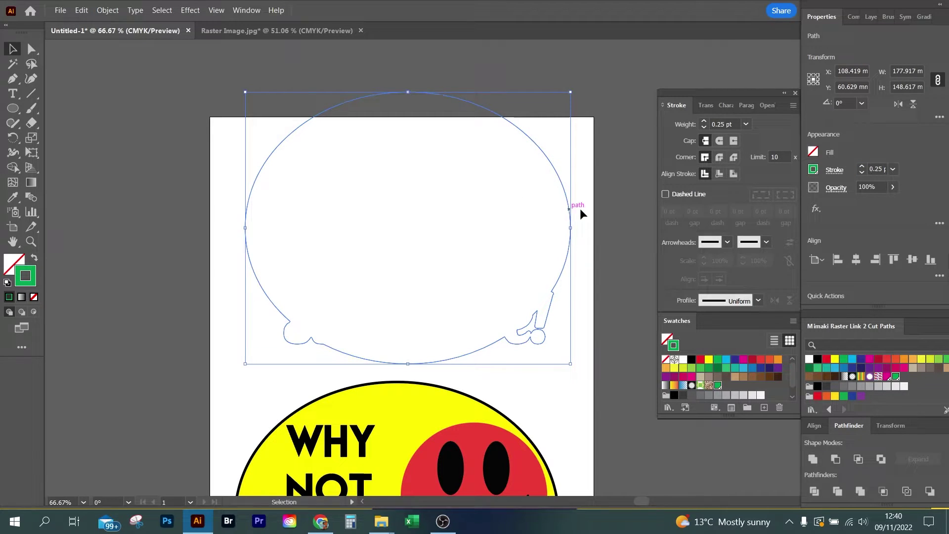
{"action": "left_click", "coordinate": [595, 176]}
{"action": "left_click_drag", "start_coordinate": [594, 158], "coordinate": [513, 207]}
{"action": "mouse_move", "coordinate": [455, 98]}
{"action": "left_mouse_down"}
{"action": "mouse_move", "coordinate": [450, 75]}
{"action": "mouse_move", "coordinate": [446, 92]}
{"action": "left_mouse_up"}
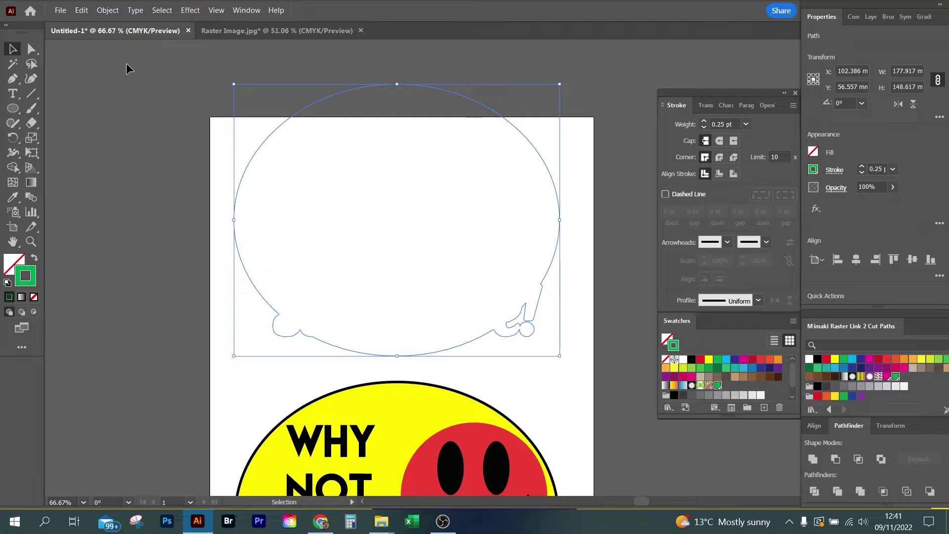
- Flatten transparency on the cut outline using the default Flatten Transparency settings
{"action": "left_click", "coordinate": [102, 14]}
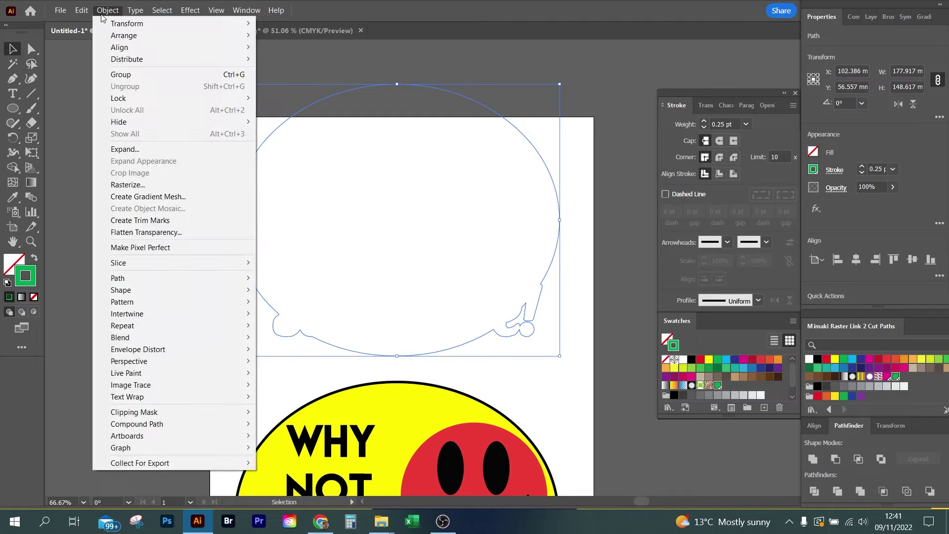
{"action": "left_click", "coordinate": [122, 234]}
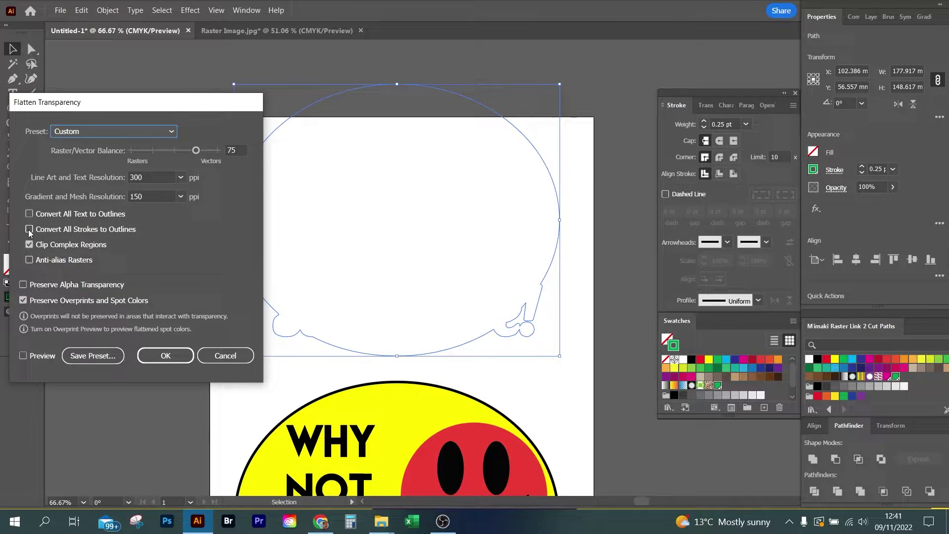
{"action": "left_click", "coordinate": [167, 356]}
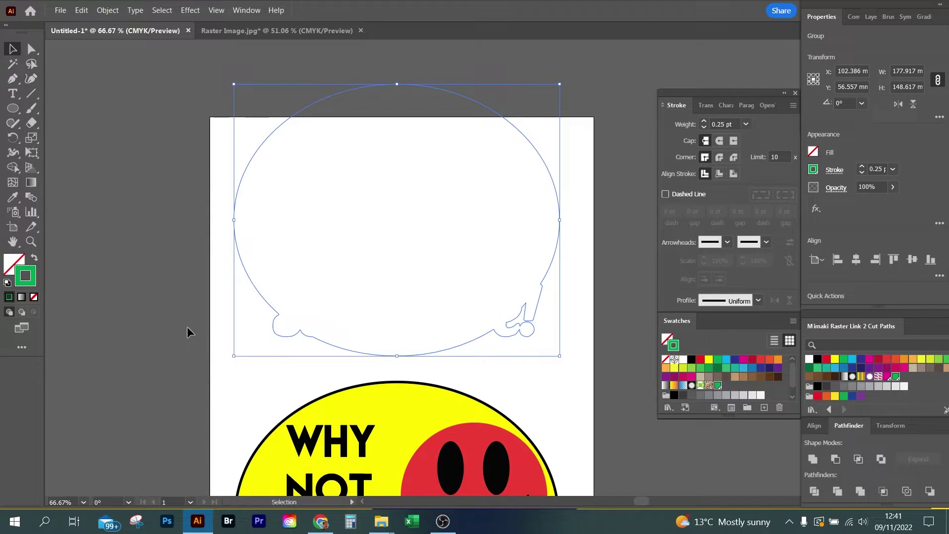
- Test the outline's fit over the sticker, then move it back up near the artboard top
{"action": "left_click_drag", "start_coordinate": [504, 119], "coordinate": [473, 398]}
{"action": "scroll", "coordinate": [512, 259], "scroll_direction": "down", "scroll_amount": 5}
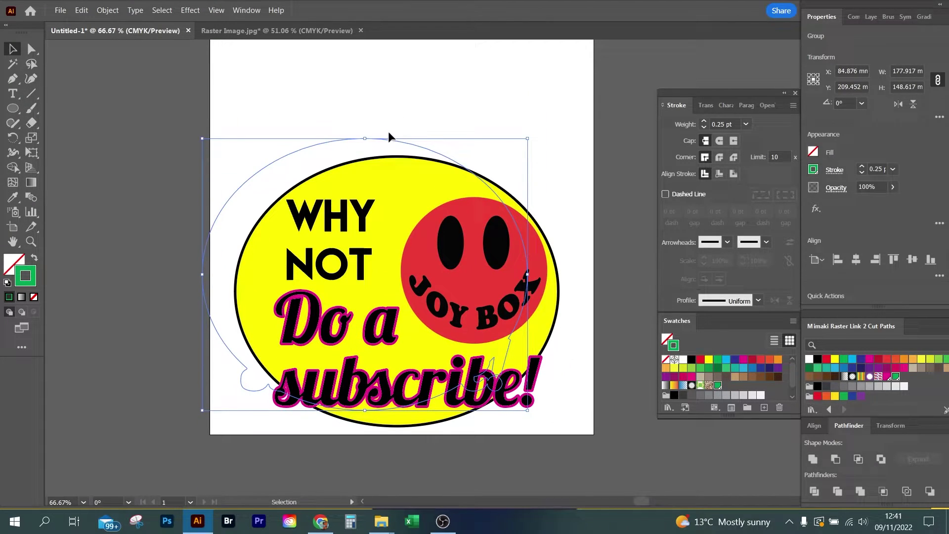
{"action": "left_click_drag", "start_coordinate": [331, 143], "coordinate": [369, 50]}
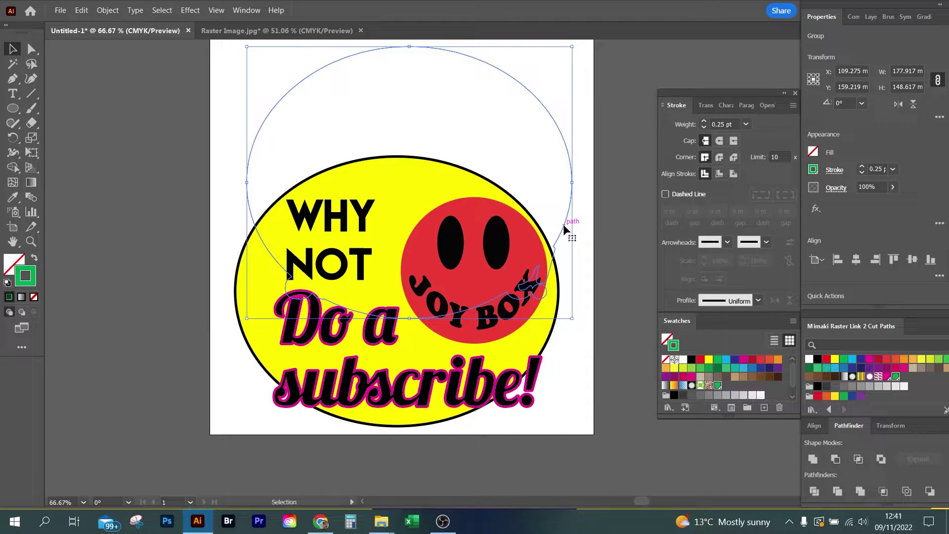
{"action": "left_click_drag", "start_coordinate": [562, 225], "coordinate": [555, 53]}
{"action": "scroll", "coordinate": [553, 146], "scroll_direction": "up", "scroll_amount": 5}
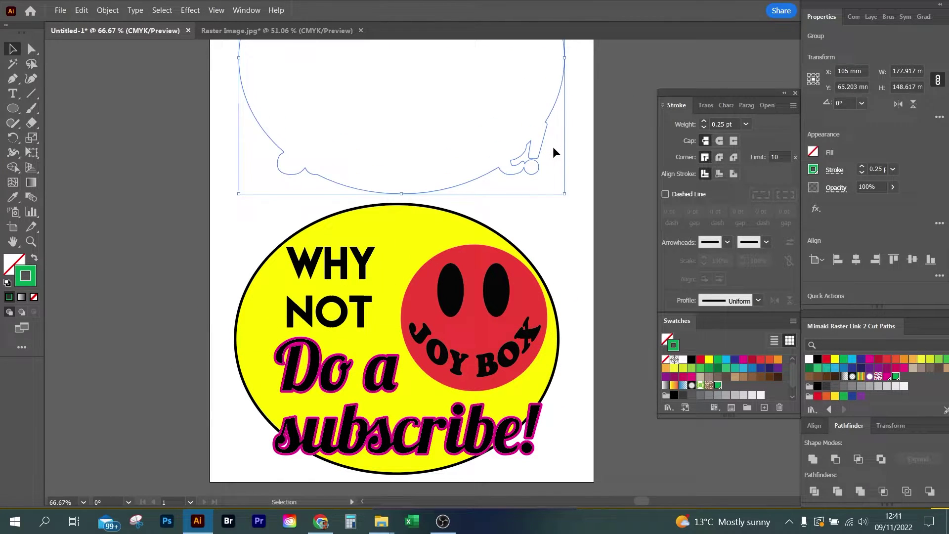
{"action": "left_click_drag", "start_coordinate": [564, 172], "coordinate": [560, 141]}
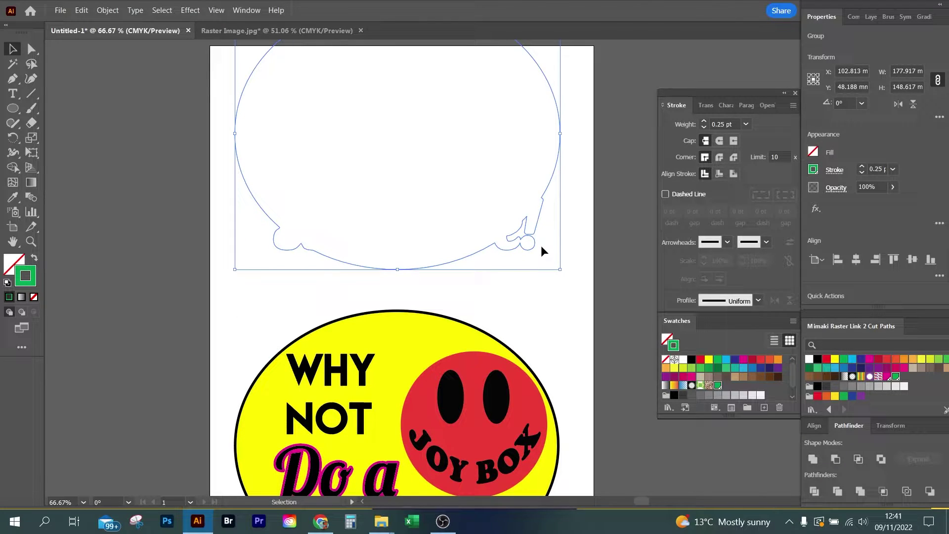
- Give the outline group a solid black fill and no stroke
{"action": "left_click", "coordinate": [571, 237]}
{"action": "left_click", "coordinate": [541, 214]}
{"action": "left_click", "coordinate": [14, 263]}
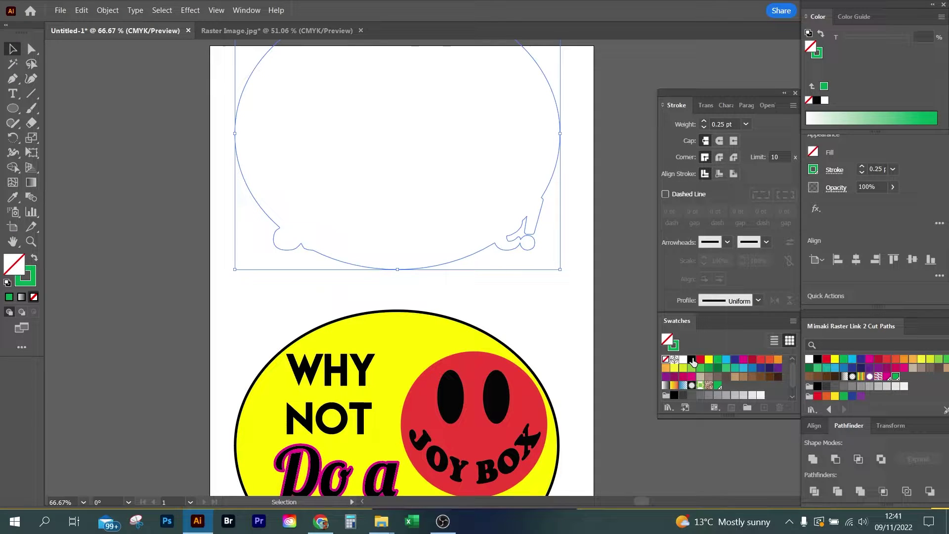
{"action": "left_click", "coordinate": [691, 360]}
{"action": "left_click", "coordinate": [32, 280]}
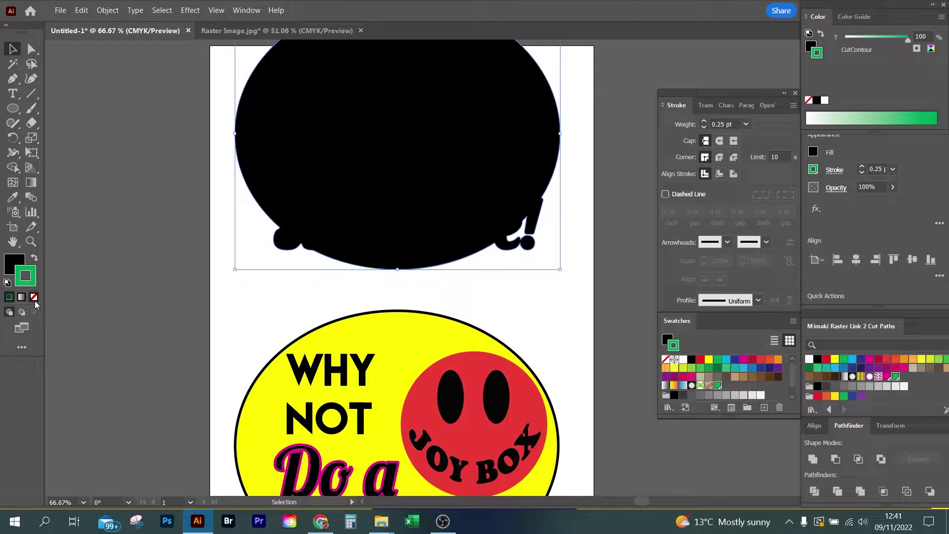
{"action": "left_click", "coordinate": [34, 297]}
{"action": "scroll", "coordinate": [205, 321], "scroll_direction": "up", "scroll_amount": 2}
{"action": "left_click", "coordinate": [13, 261]}
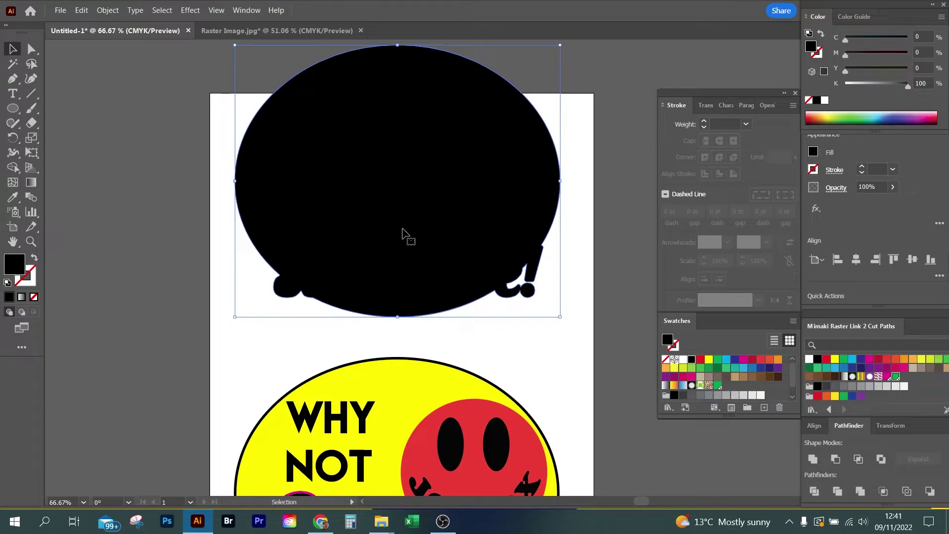
- Start an Offset Path on the black shape with a 6 mm offset
{"action": "left_click", "coordinate": [106, 10]}
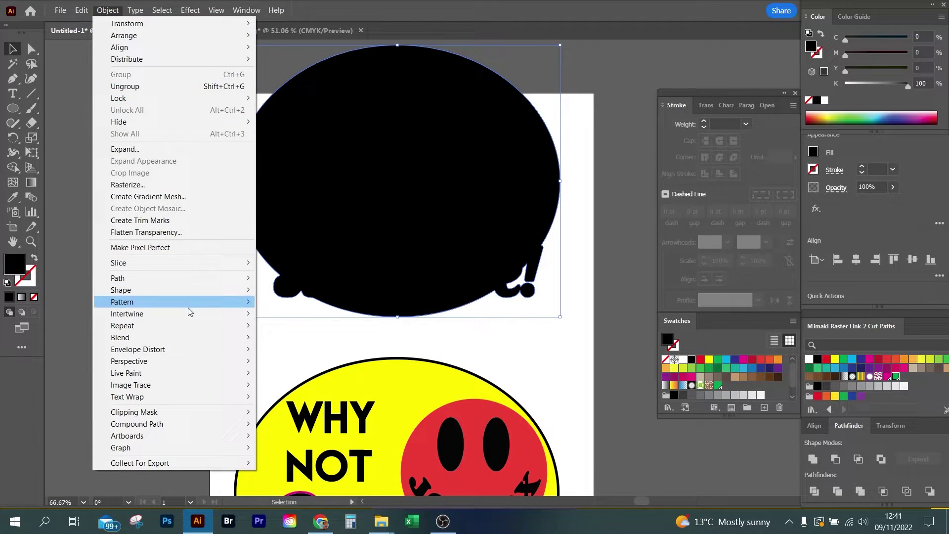
{"action": "mouse_move", "coordinate": [179, 279]}
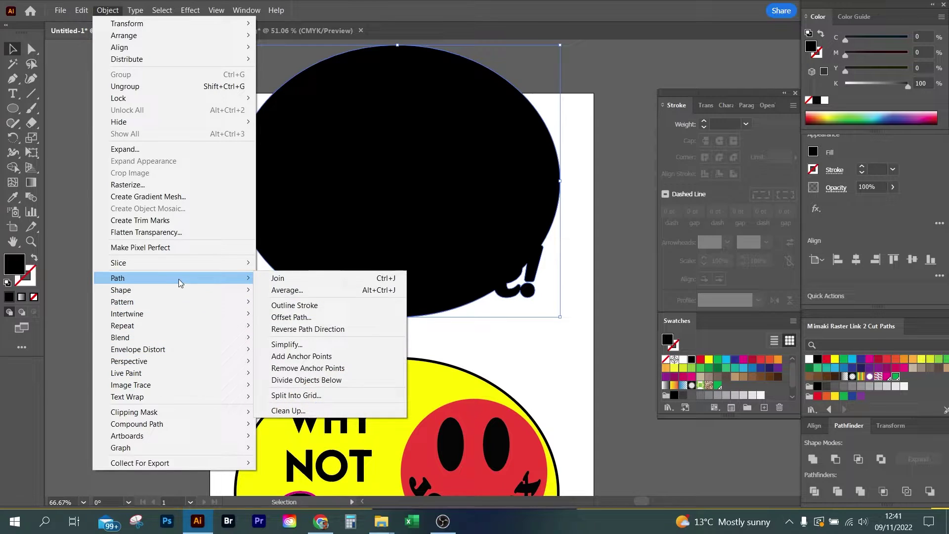
{"action": "left_click", "coordinate": [317, 318]}
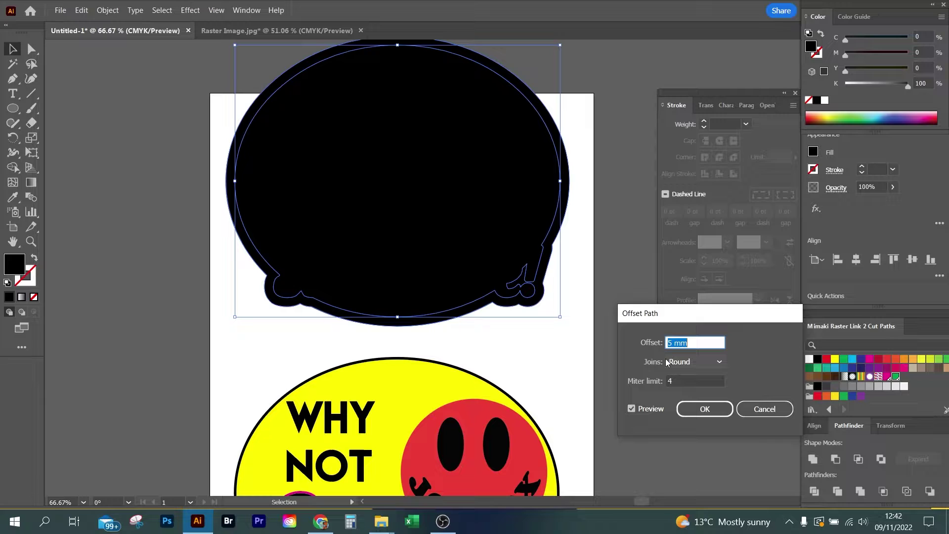
{"action": "key", "text": "Up"}
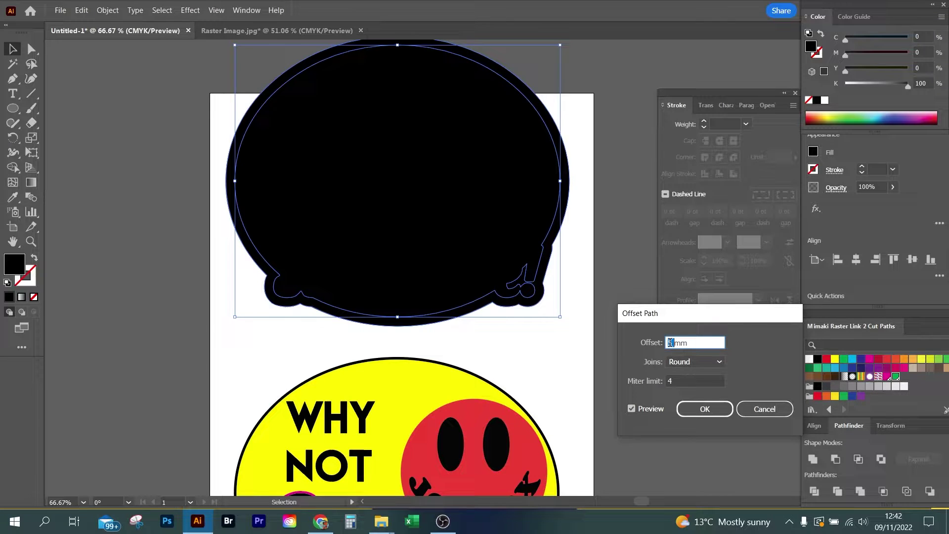
{"action": "key", "text": "Down"}
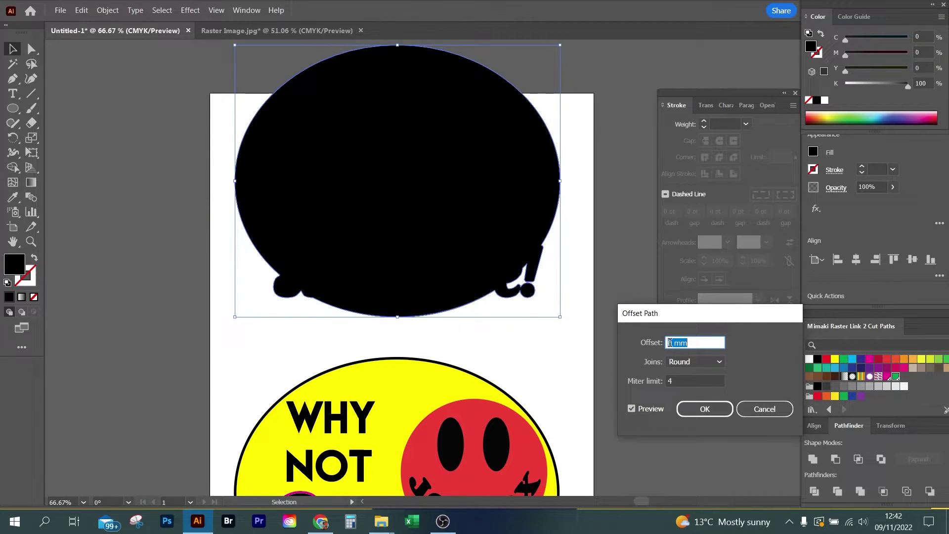
{"action": "key", "text": "Up"}
{"action": "key", "text": "Up"}
{"action": "key", "text": "Up"}
{"action": "key", "text": "Up"}
{"action": "key", "text": "Down"}
{"action": "key", "text": "Down"}
{"action": "key", "text": "Down"}
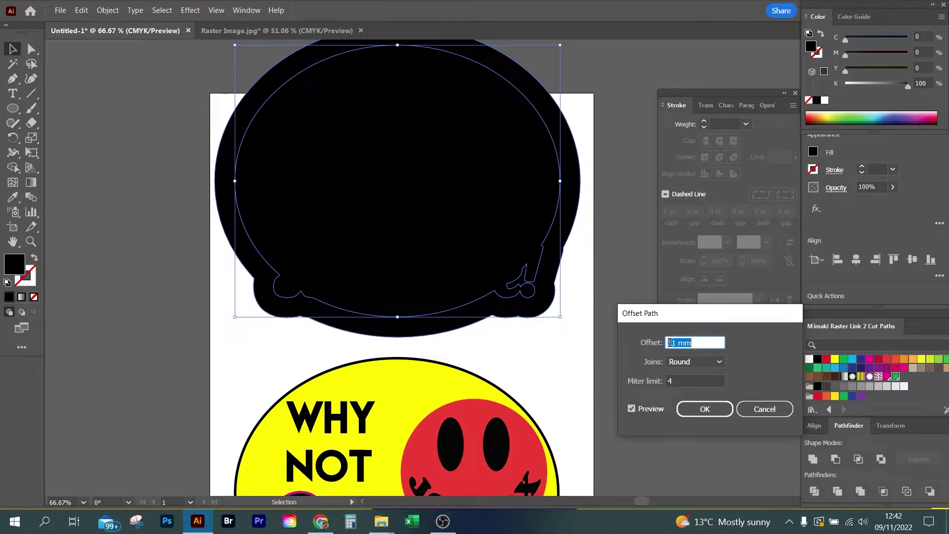
- Preview Miter and Bevel joins for the offset, then switch back to Round
{"action": "left_click", "coordinate": [691, 365]}
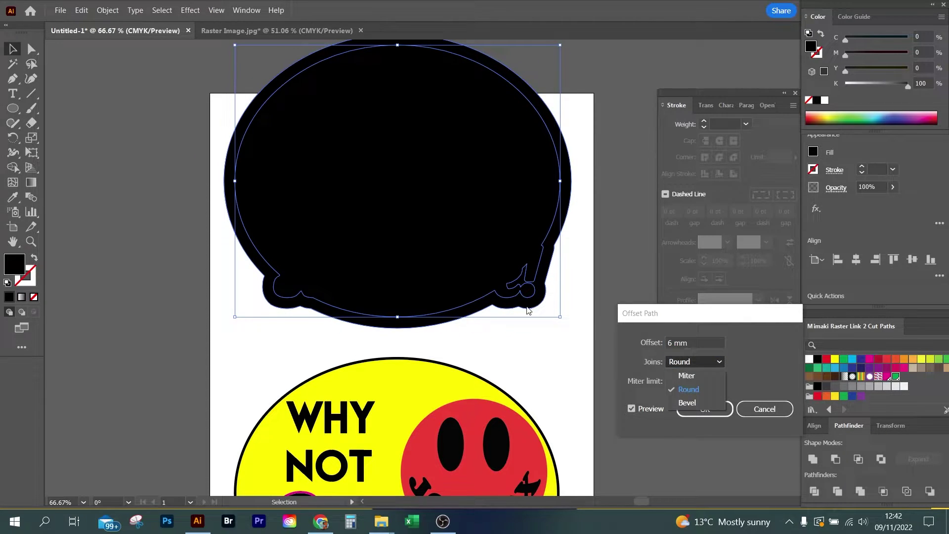
{"action": "left_click", "coordinate": [687, 376]}
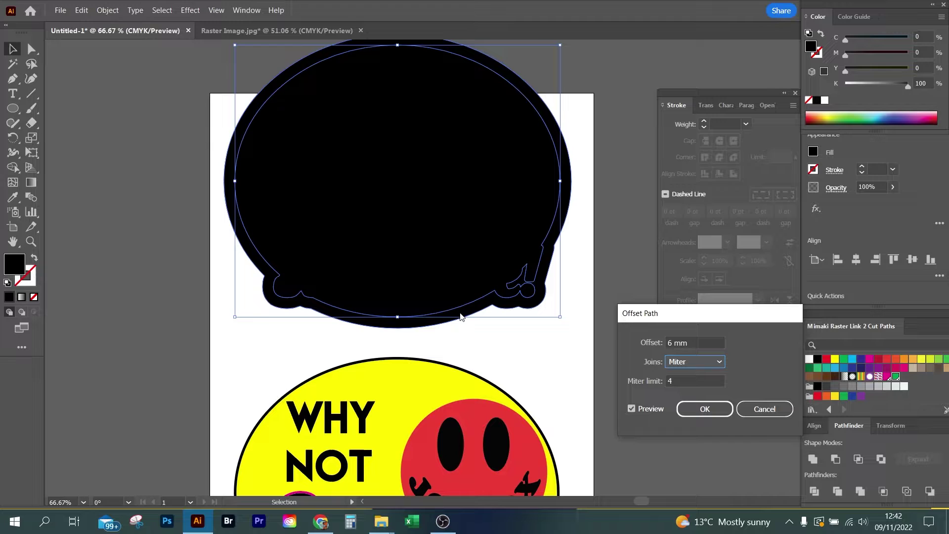
{"action": "left_click", "coordinate": [689, 362]}
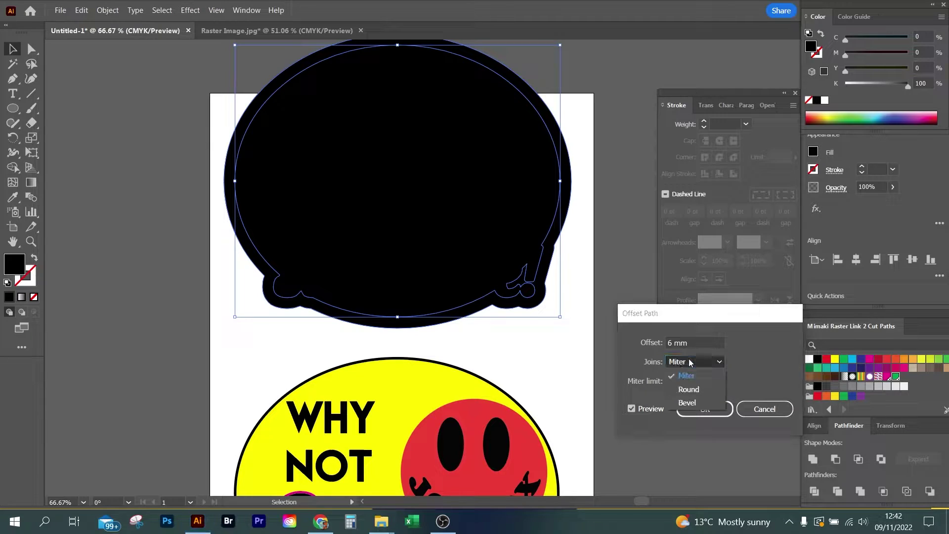
{"action": "left_click", "coordinate": [691, 402]}
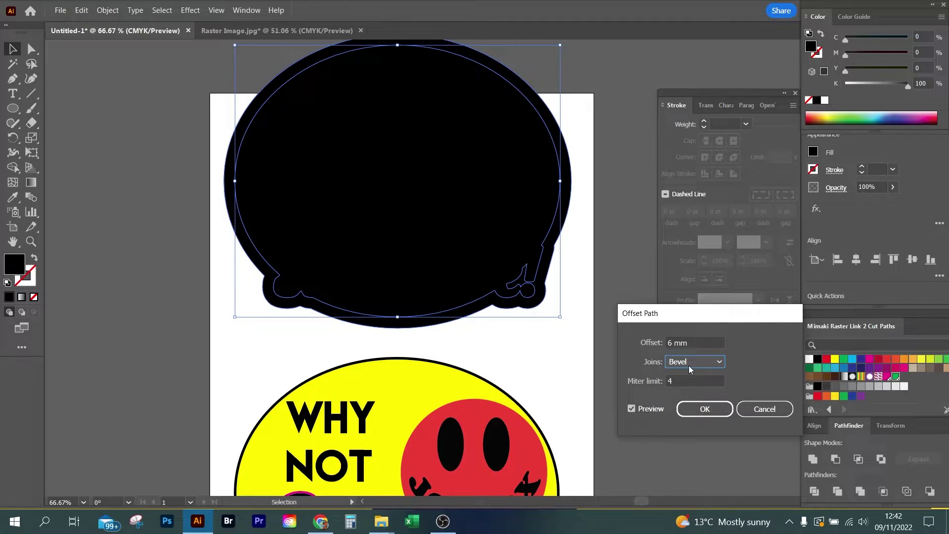
{"action": "left_click", "coordinate": [689, 362]}
- Try offset distances from 1 to 15 mm, then apply a 5 mm round-joined offset
{"action": "left_click", "coordinate": [683, 390]}
{"action": "double_click", "coordinate": [670, 343]}
{"action": "type", "text": "2"}
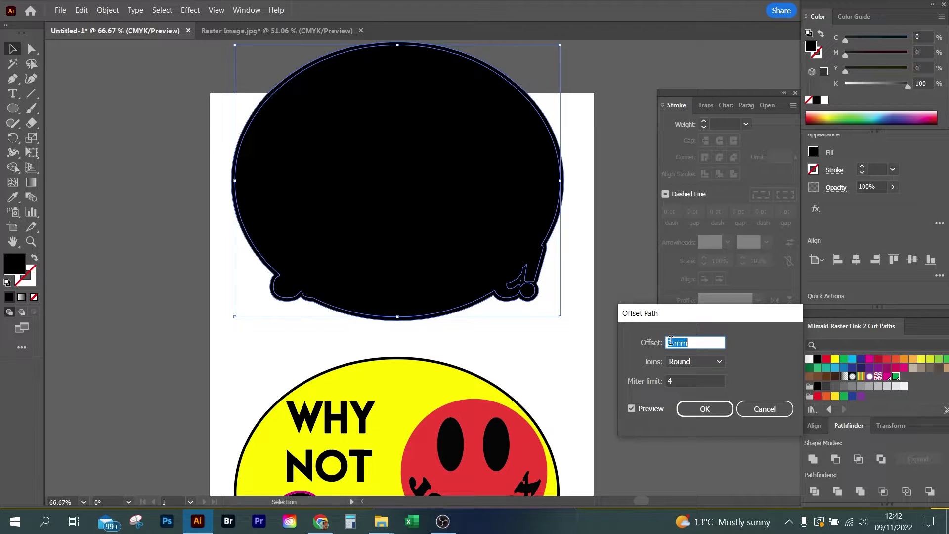
{"action": "key", "text": "Up"}
{"action": "key", "text": "Up"}
{"action": "key", "text": "Up"}
{"action": "key", "text": "Up"}
{"action": "key", "text": "Up"}
{"action": "key", "text": "Up"}
{"action": "key", "text": "Up"}
{"action": "key", "text": "Up"}
{"action": "key", "text": "Up"}
{"action": "key", "text": "Up"}
{"action": "key", "text": "Up"}
{"action": "key", "text": "Up"}
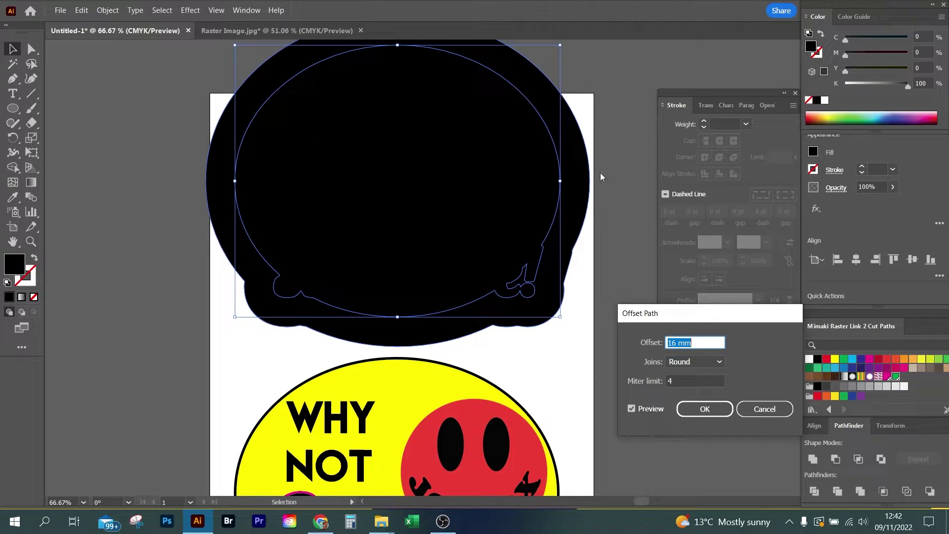
{"action": "key", "text": "Down"}
{"action": "key", "text": "Down"}
{"action": "key", "text": "Down"}
{"action": "key", "text": "Down"}
{"action": "key", "text": "Down"}
{"action": "key", "text": "Down"}
{"action": "key", "text": "Down"}
{"action": "key", "text": "Down"}
{"action": "key", "text": "Down"}
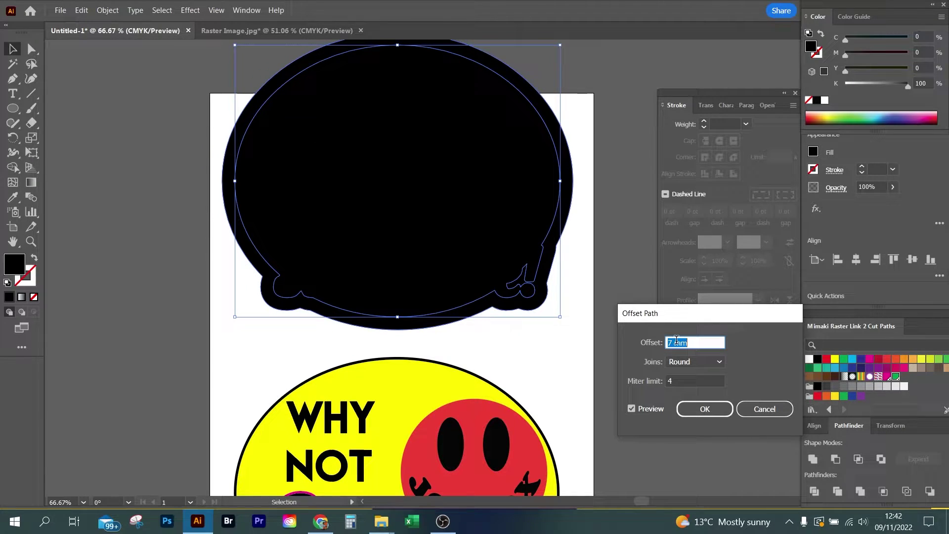
{"action": "key", "text": "Down"}
{"action": "key", "text": "Down"}
{"action": "key", "text": "Down"}
{"action": "key", "text": "Down"}
{"action": "key", "text": "Down"}
{"action": "key", "text": "Down"}
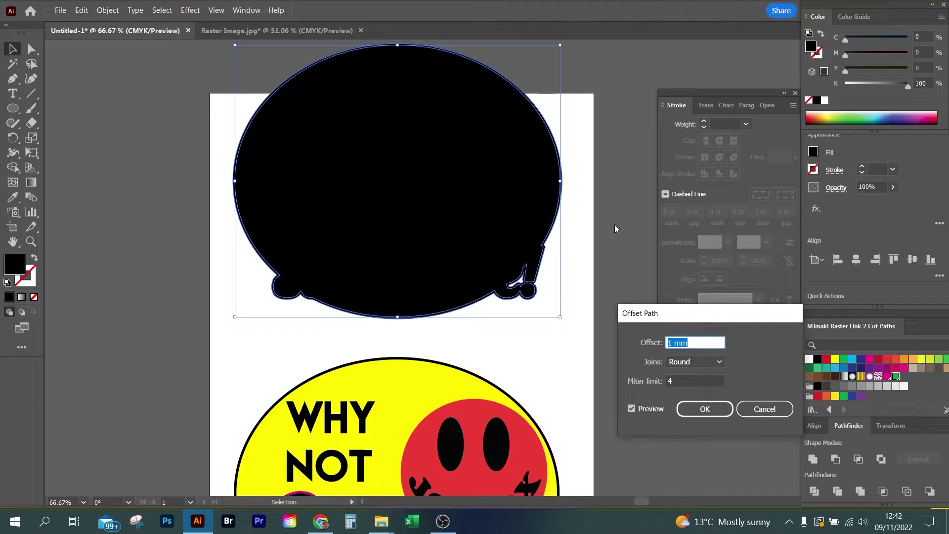
{"action": "key", "text": "Up"}
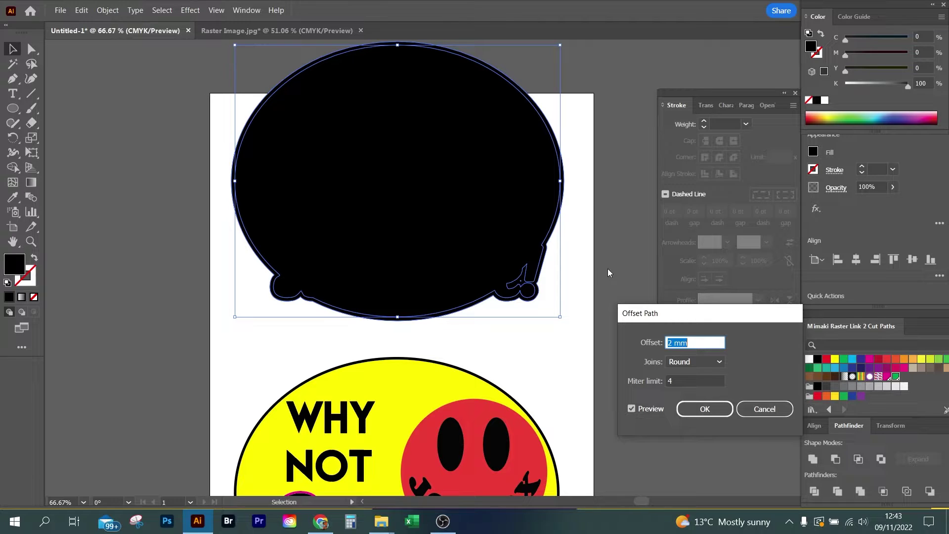
{"action": "type", "text": "10"}
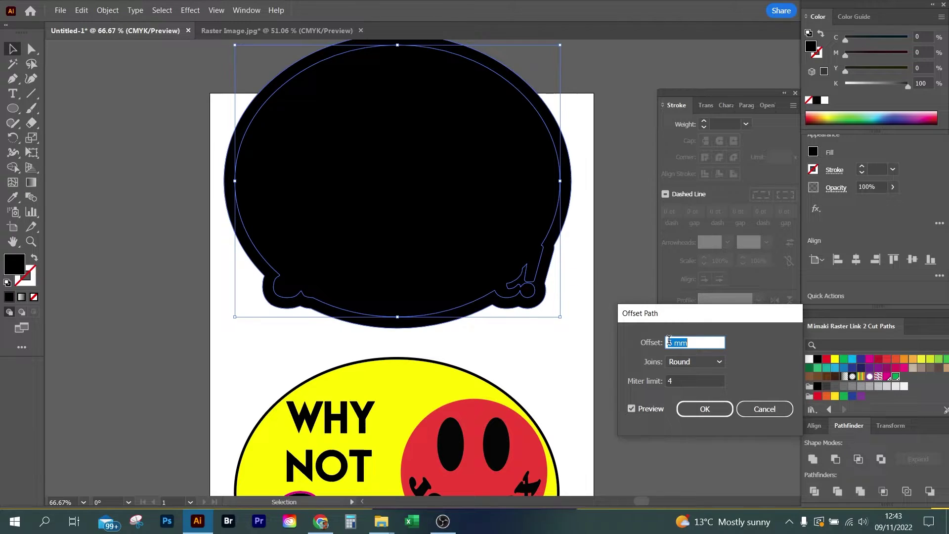
{"action": "key", "text": "Down"}
{"action": "key", "text": "Down"}
{"action": "key", "text": "Down"}
{"action": "key", "text": "Down"}
{"action": "key", "text": "Down"}
{"action": "left_click", "coordinate": [705, 410]}
- Ungroup the offset border from the black logo shape and select the outer border
{"action": "left_click", "coordinate": [635, 180]}
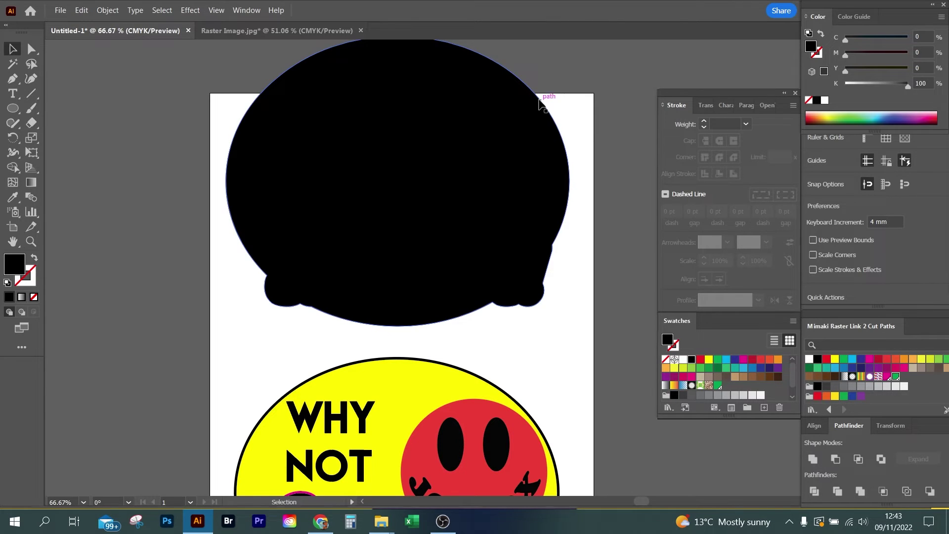
{"action": "left_click", "coordinate": [524, 125]}
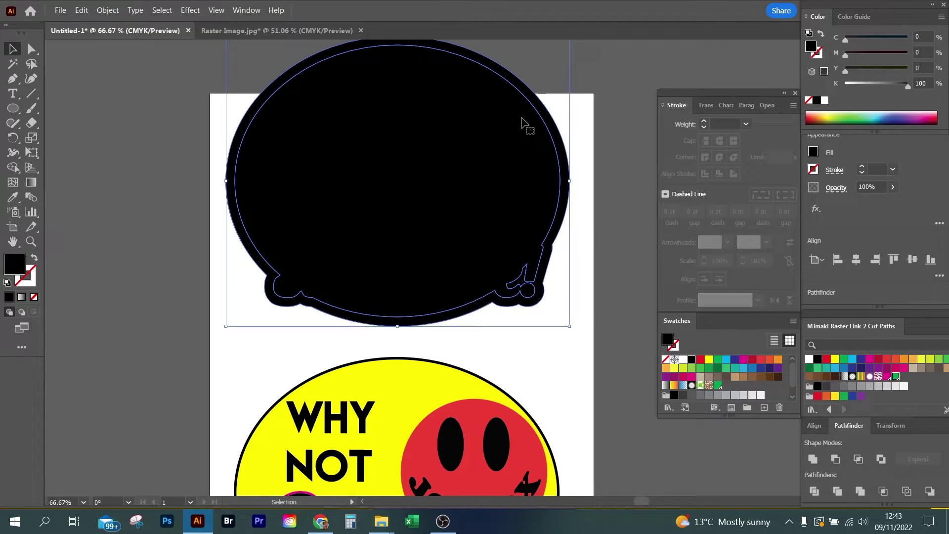
{"action": "right_click", "coordinate": [442, 153]}
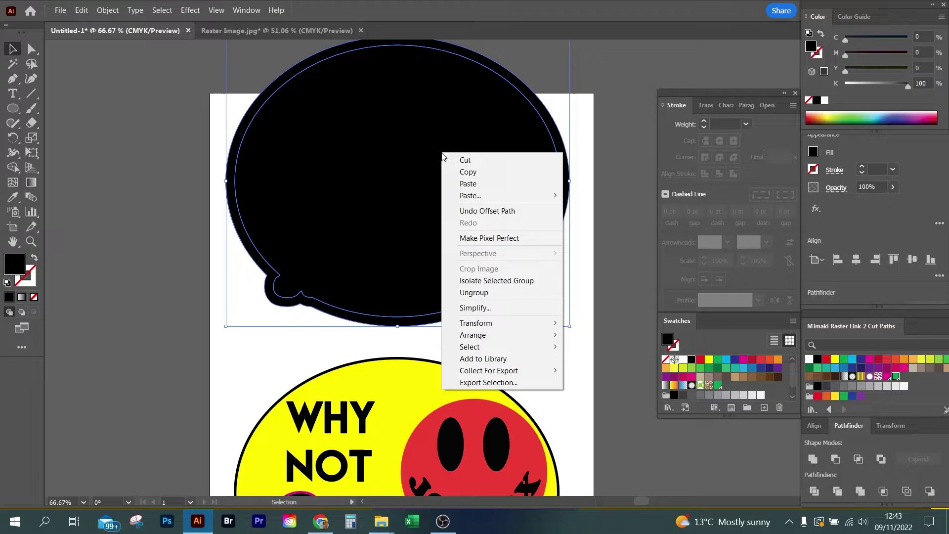
{"action": "left_click", "coordinate": [485, 293]}
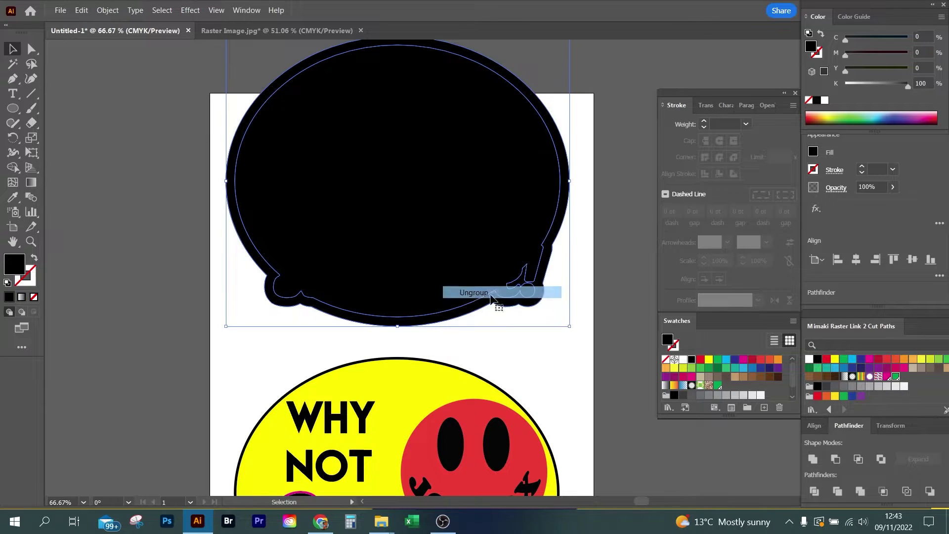
{"action": "left_click", "coordinate": [529, 195]}
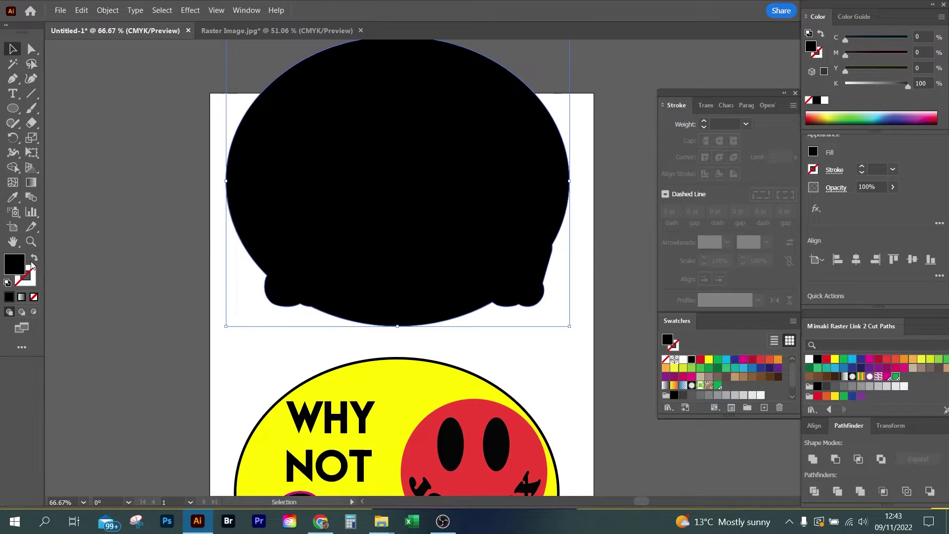
- Remove the border's fill and give it a 0.25 pt CutContour stroke
{"action": "left_click", "coordinate": [34, 297]}
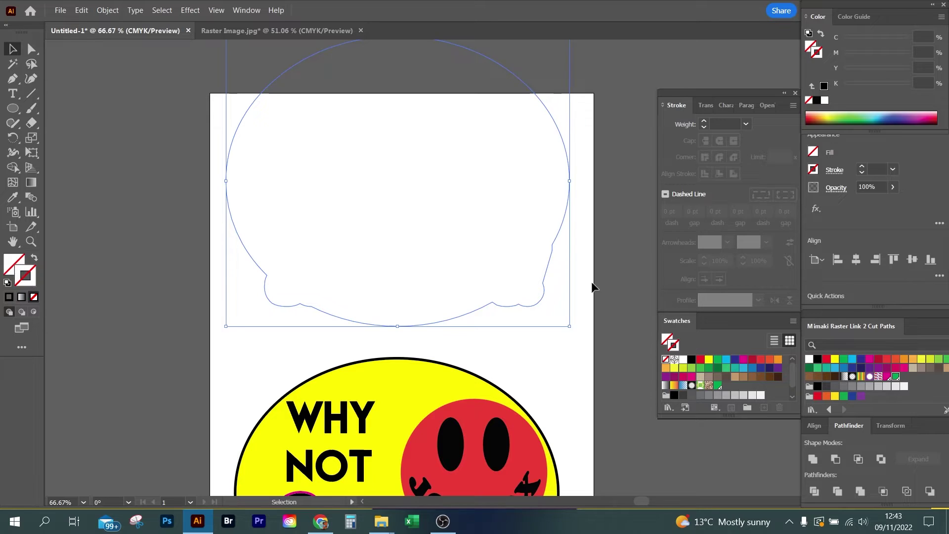
{"action": "left_click", "coordinate": [897, 379]}
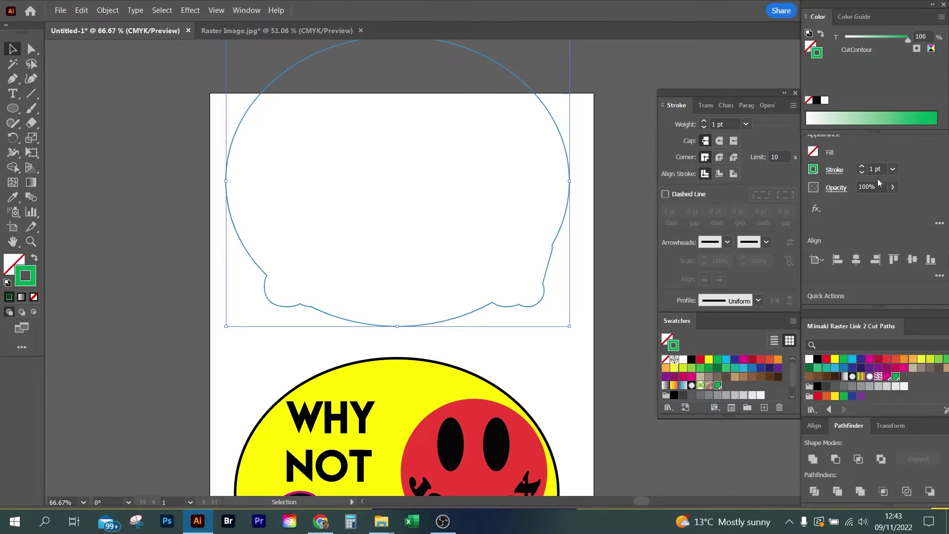
{"action": "left_click", "coordinate": [871, 170]}
{"action": "type", "text": "0.25p"}
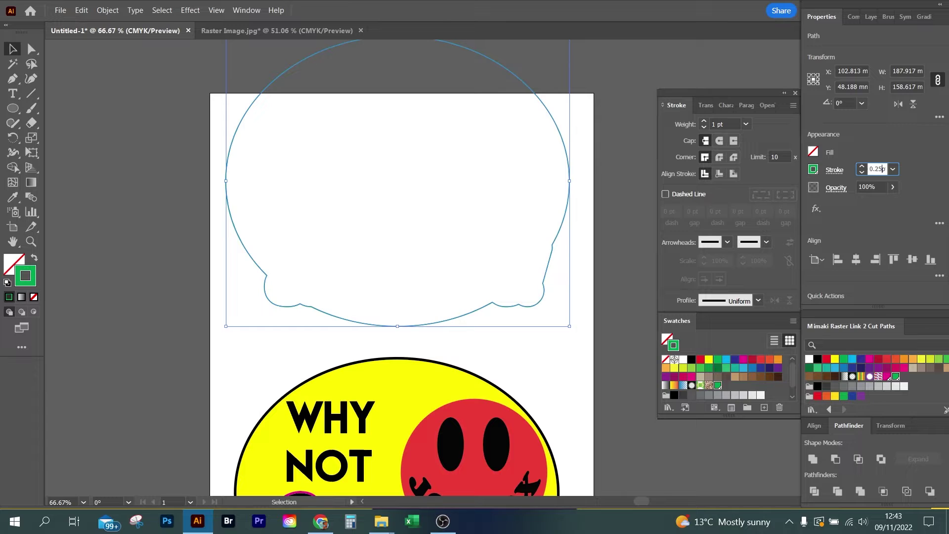
{"action": "key", "text": "Return"}
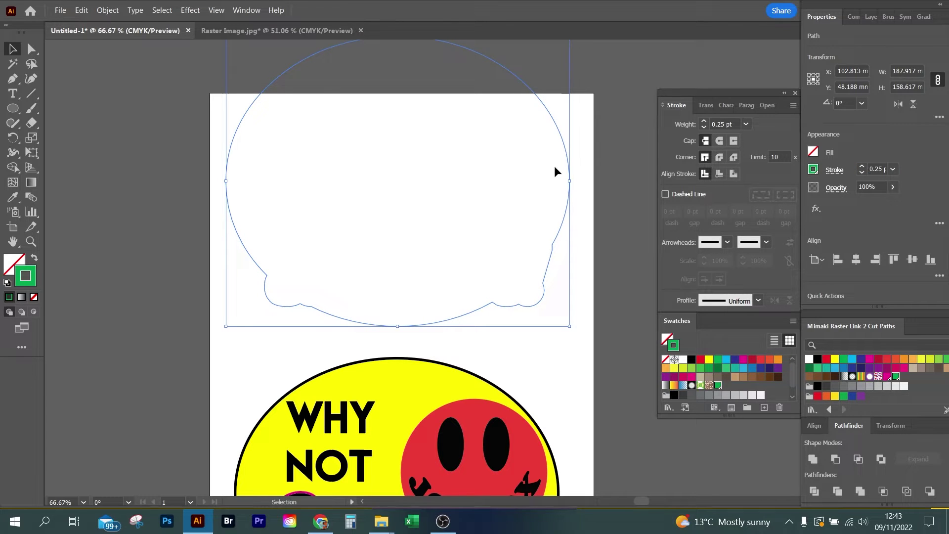
- Check the Flatten Transparency settings for the outline and cancel without changes
{"action": "left_click", "coordinate": [107, 10]}
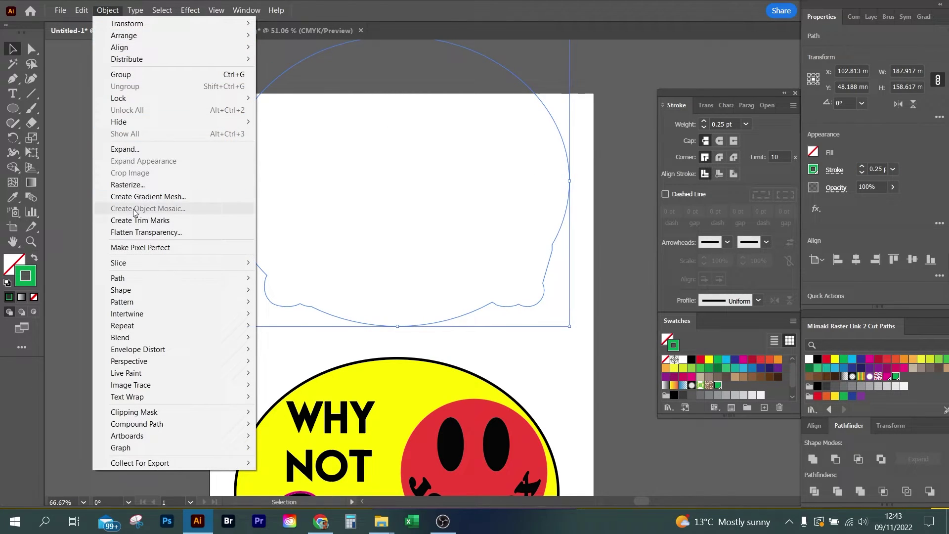
{"action": "left_click", "coordinate": [137, 234]}
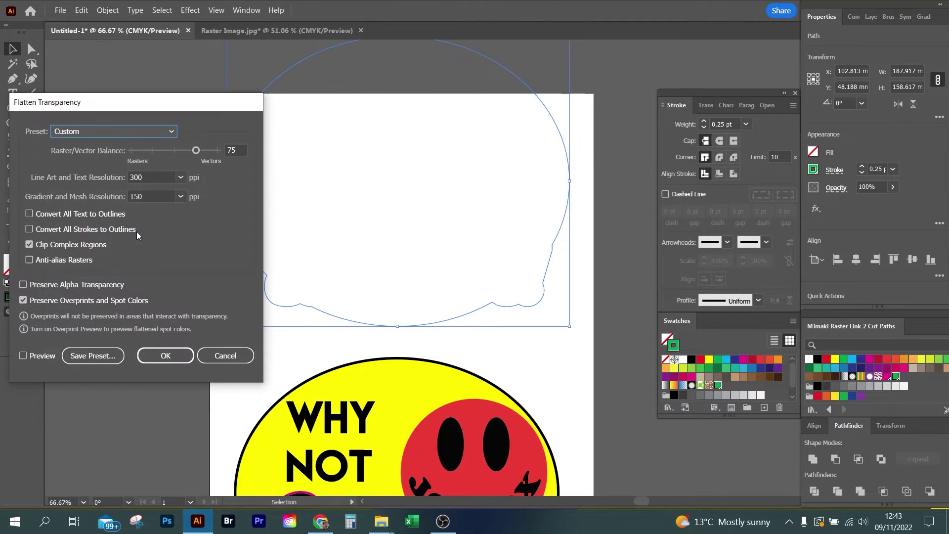
{"action": "left_click", "coordinate": [224, 356]}
{"action": "left_click", "coordinate": [206, 153]}
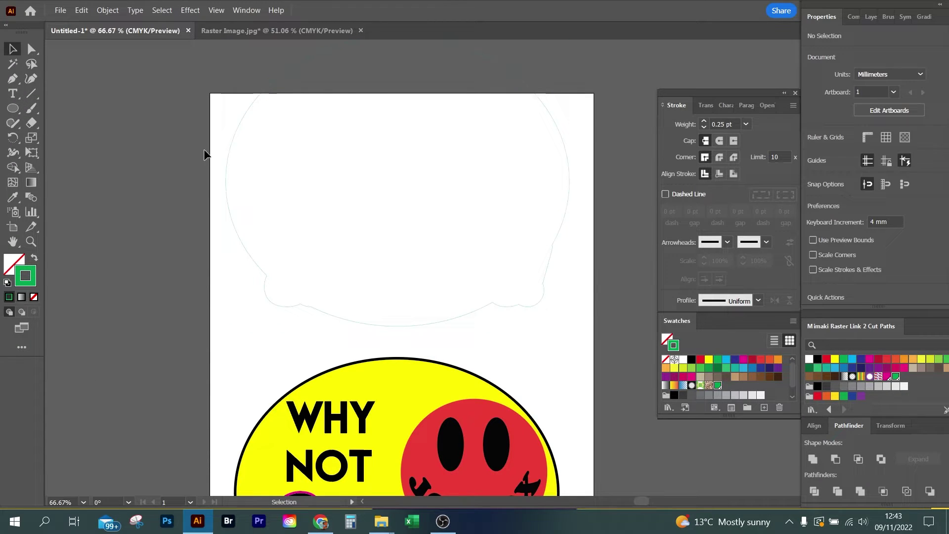
- Move the cut outline onto the smiley, align their vertical centres, and nudge the sticker up
{"action": "left_click_drag", "start_coordinate": [293, 61], "coordinate": [293, 349]}
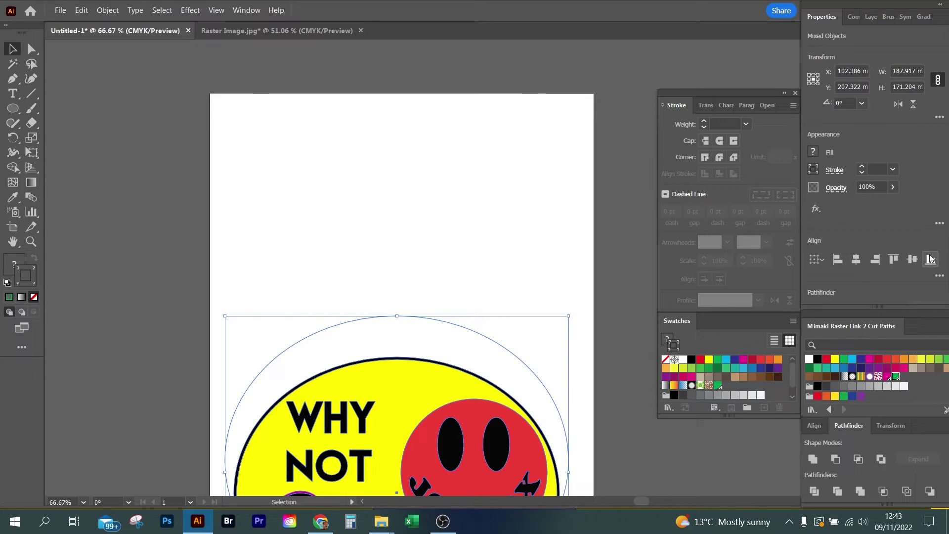
{"action": "left_click", "coordinate": [912, 260]}
{"action": "scroll", "coordinate": [599, 232], "scroll_direction": "down", "scroll_amount": 2}
{"action": "key", "text": "Up"}
{"action": "key", "text": "Up"}
{"action": "key", "text": "Up"}
{"action": "key", "text": "Up"}
{"action": "key", "text": "Up"}
{"action": "key", "text": "Up"}
{"action": "key", "text": "Up"}
{"action": "key", "text": "Up"}
{"action": "key", "text": "Up"}
{"action": "key", "text": "Up"}
{"action": "key", "text": "Up"}
{"action": "key", "text": "Up"}
{"action": "key", "text": "Up"}
{"action": "key", "text": "Up"}
{"action": "key", "text": "Up"}
{"action": "key", "text": "Up"}
{"action": "key", "text": "Up"}
{"action": "key", "text": "Up"}
{"action": "key", "text": "Up"}
{"action": "key", "text": "Up"}
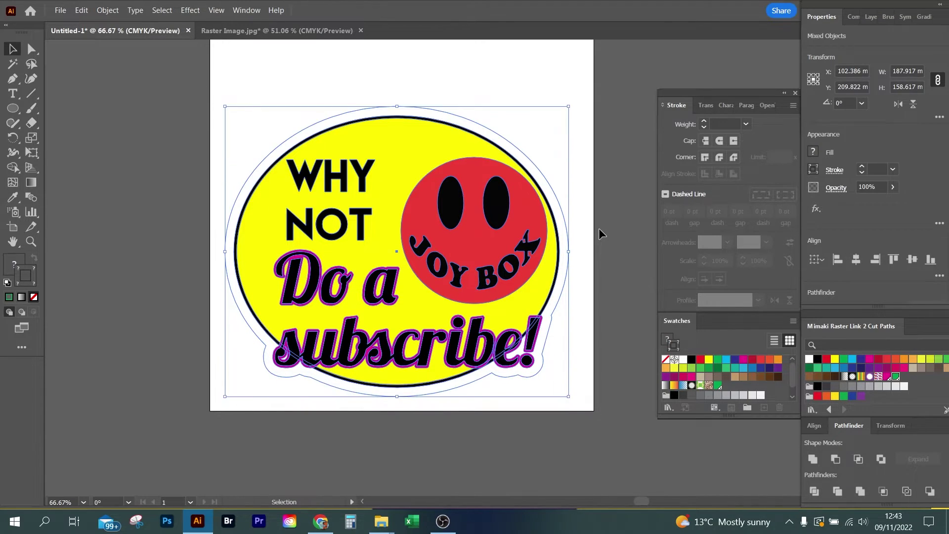
{"action": "left_click", "coordinate": [569, 220]}
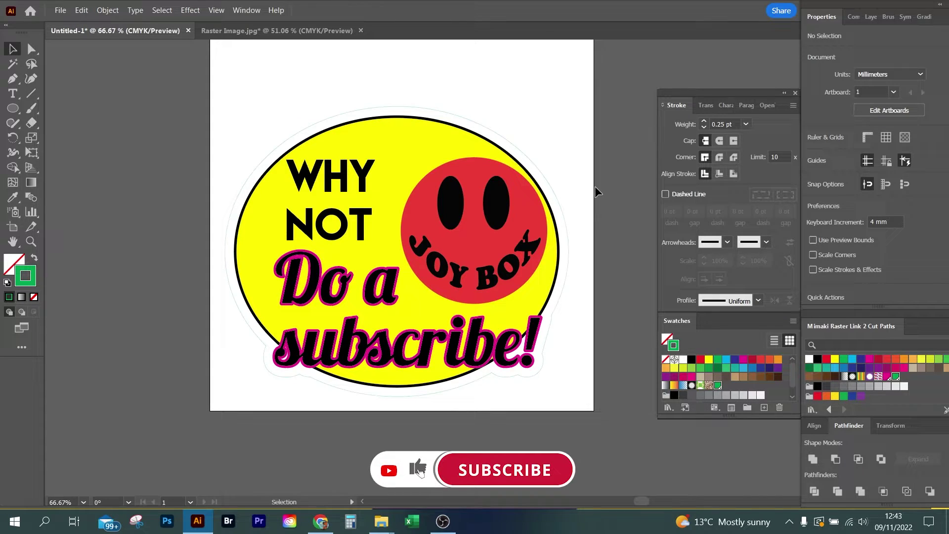
{"action": "left_click_drag", "start_coordinate": [500, 103], "coordinate": [382, 126]}
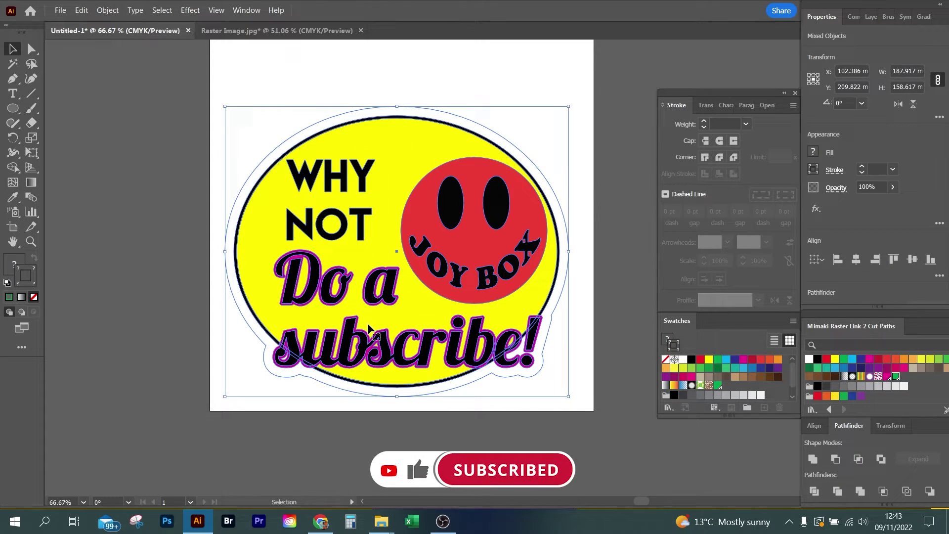
{"action": "left_click", "coordinate": [251, 78]}
- In Raster Image.jpg, move the Joy Box image off the artboard to its left, undoing an accidental enlargement
{"action": "left_click", "coordinate": [250, 32]}
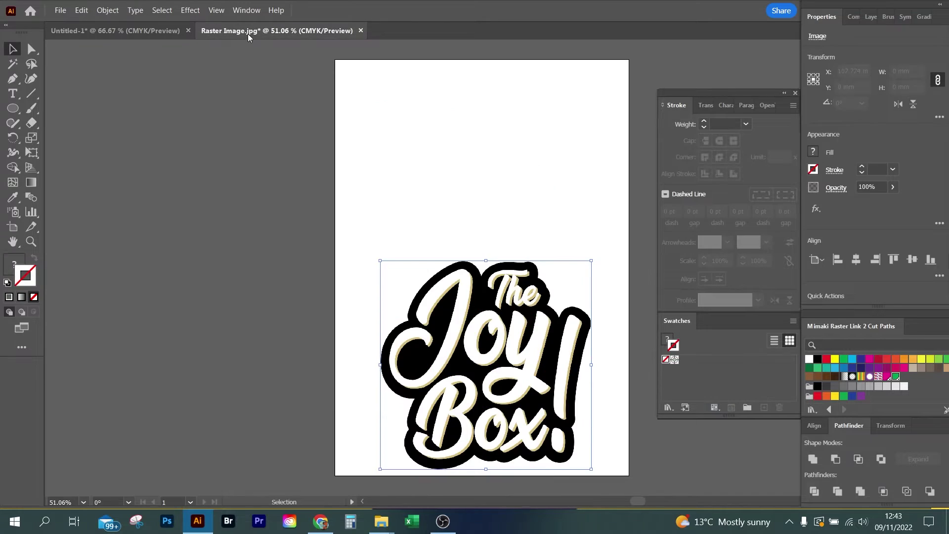
{"action": "scroll", "coordinate": [501, 228], "scroll_direction": "down", "scroll_amount": 2}
{"action": "left_click_drag", "start_coordinate": [517, 354], "coordinate": [243, 280]}
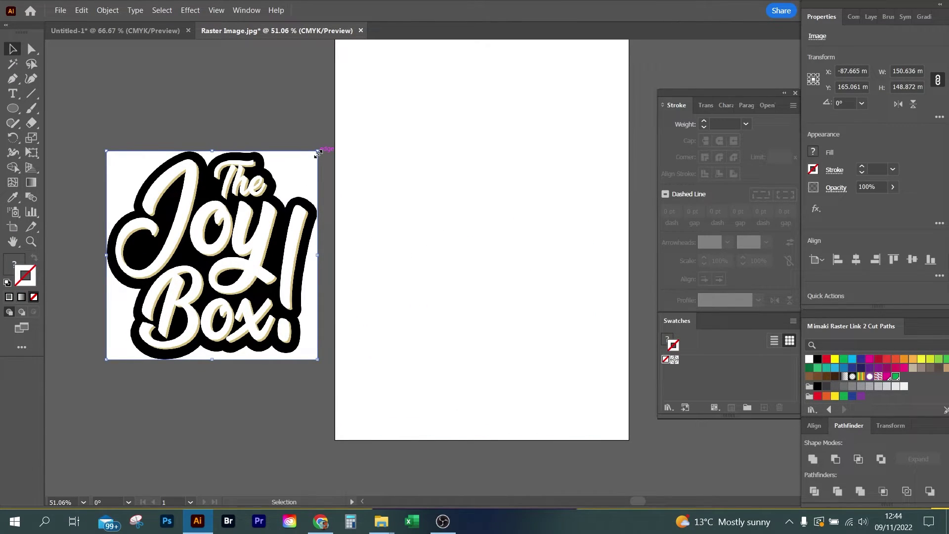
{"action": "left_click_drag", "start_coordinate": [318, 152], "coordinate": [536, 41]}
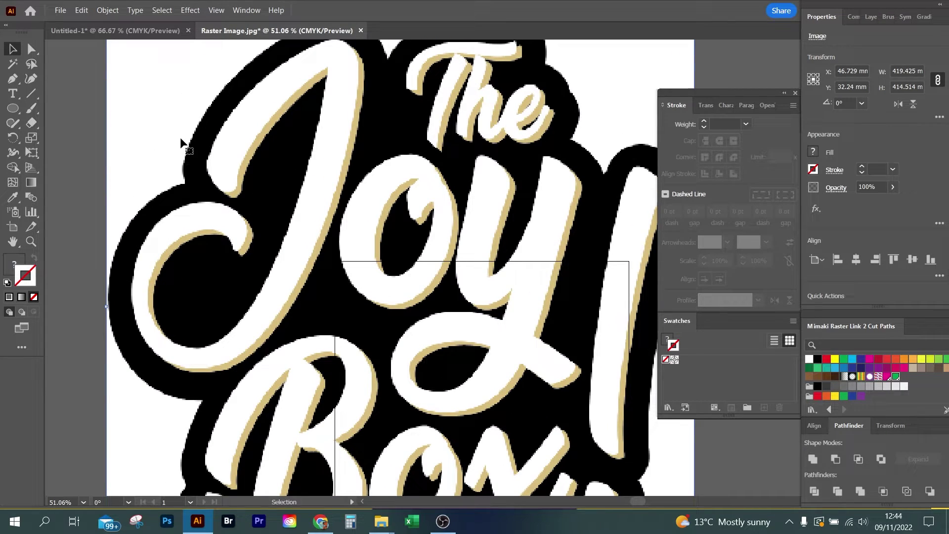
{"action": "key", "text": "ctrl+z"}
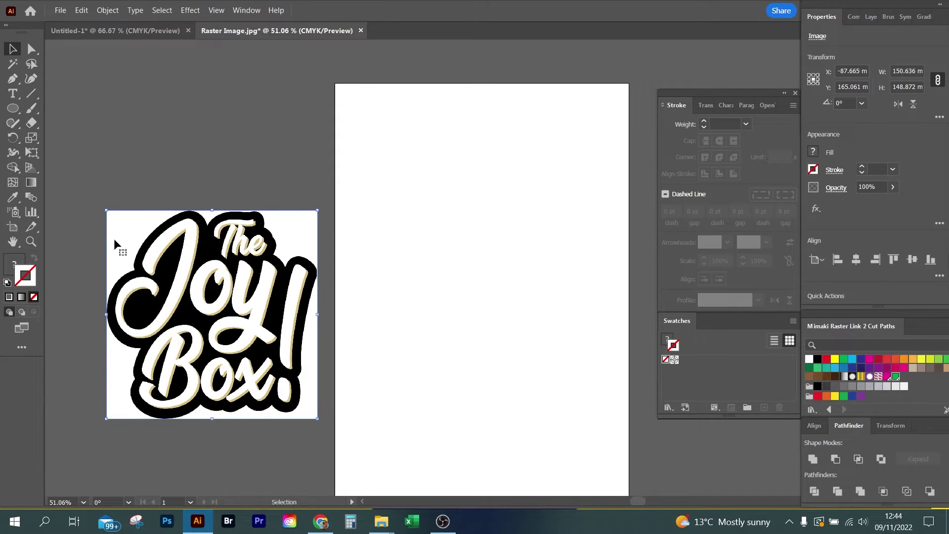
{"action": "left_click_drag", "start_coordinate": [130, 225], "coordinate": [153, 202]}
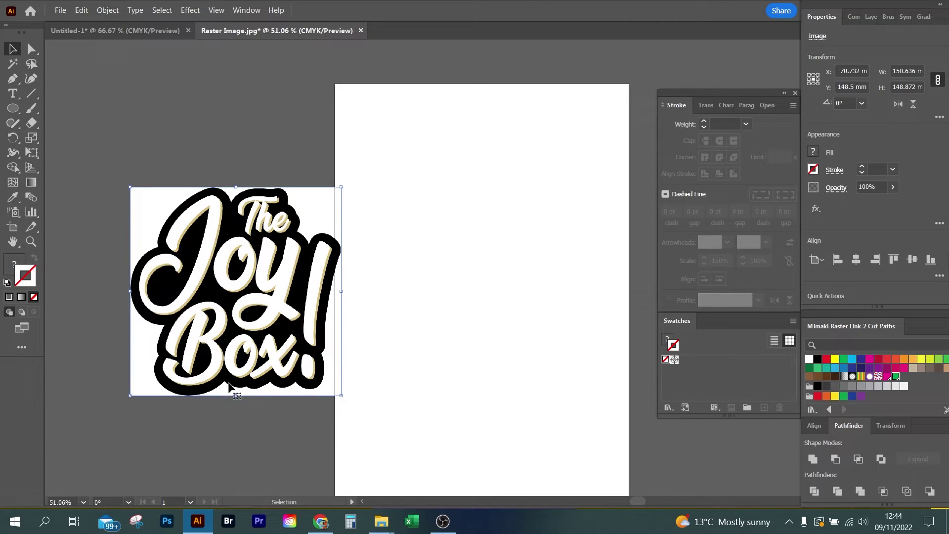
{"action": "left_click_drag", "start_coordinate": [230, 290], "coordinate": [194, 387]}
{"action": "scroll", "coordinate": [387, 205], "scroll_direction": "down", "scroll_amount": 5}
{"action": "left_click_drag", "start_coordinate": [216, 279], "coordinate": [236, 377]}
- Duplicate the Joy Box image and place the copy above the original
{"action": "key", "text": "ctrl+c"}
{"action": "key", "text": "ctrl+v"}
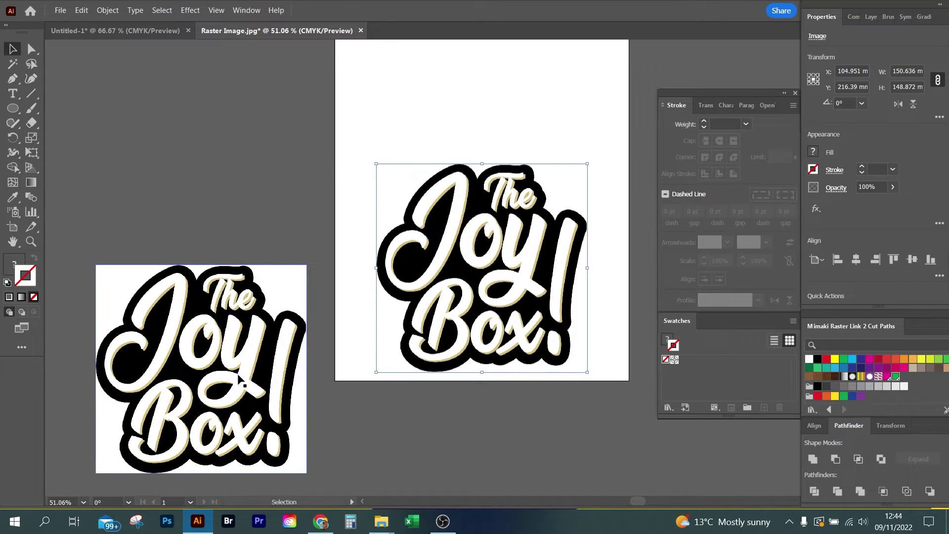
{"action": "left_click_drag", "start_coordinate": [429, 279], "coordinate": [238, 189]}
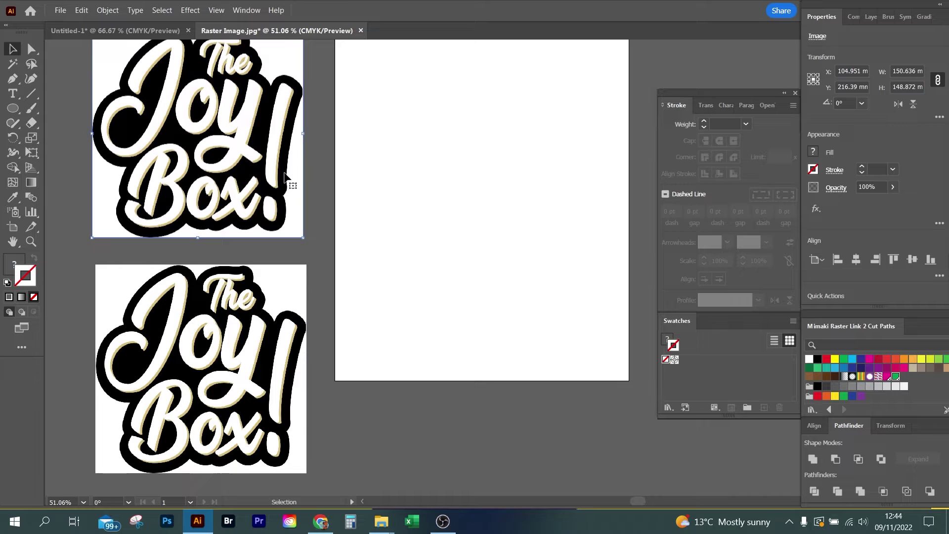
- Apply Image Trace's Make and Expand to the upper Joy Box image copy
{"action": "scroll", "coordinate": [318, 167], "scroll_direction": "up", "scroll_amount": 2}
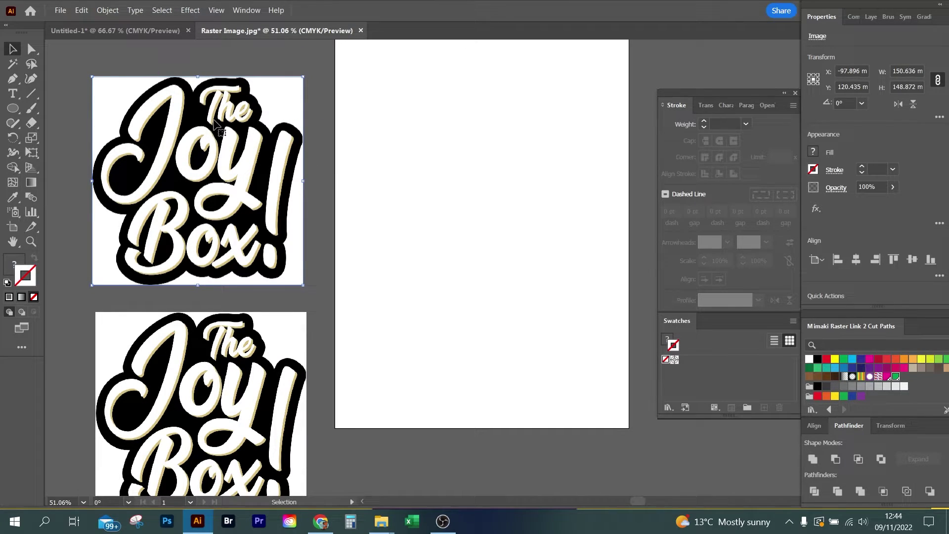
{"action": "left_click", "coordinate": [108, 10]}
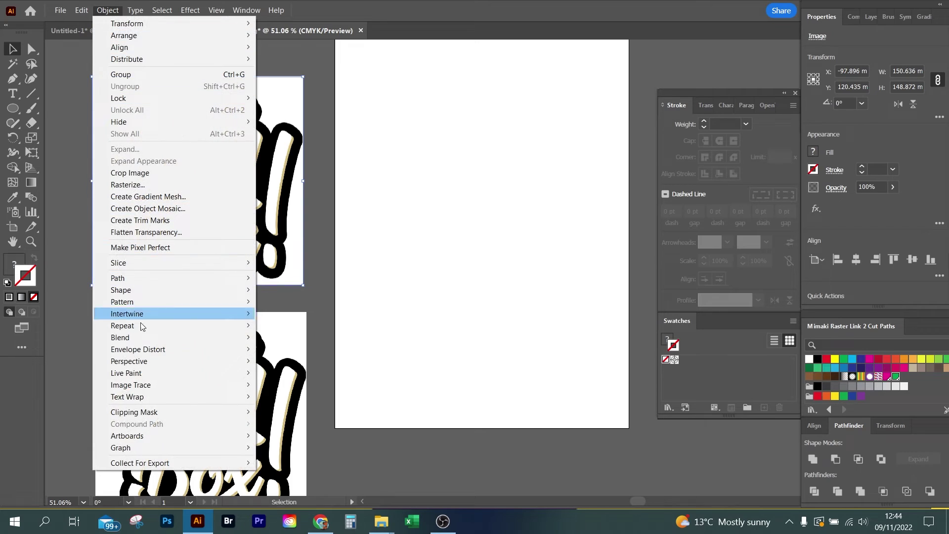
{"action": "mouse_move", "coordinate": [148, 388]}
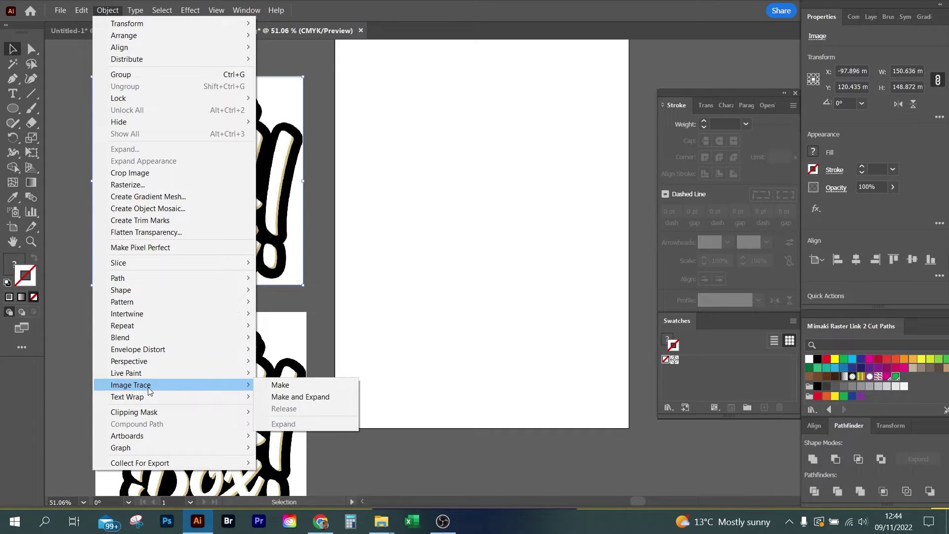
{"action": "left_click", "coordinate": [303, 398]}
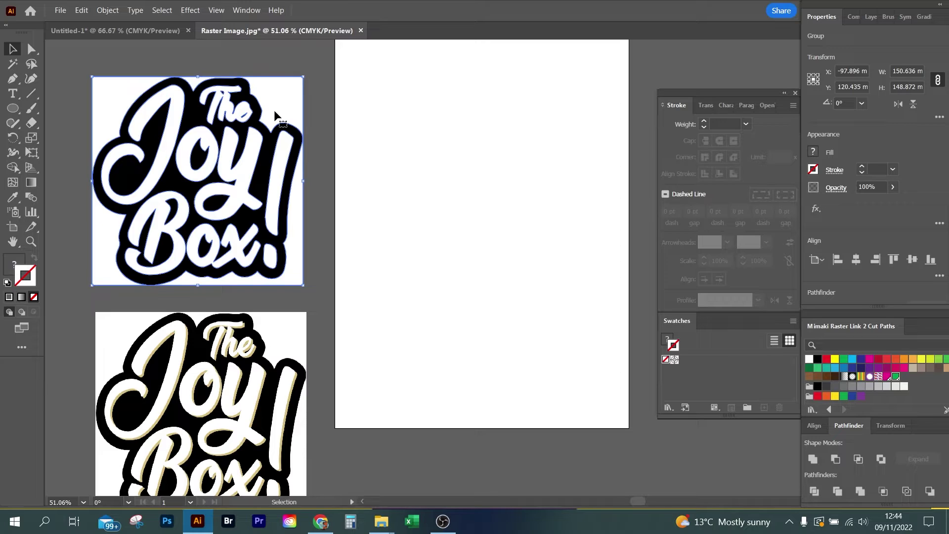
- Ungroup the traced logo and delete the white background, the 'y', 'The' and other white lettering
{"action": "left_click_drag", "start_coordinate": [277, 99], "coordinate": [286, 82]}
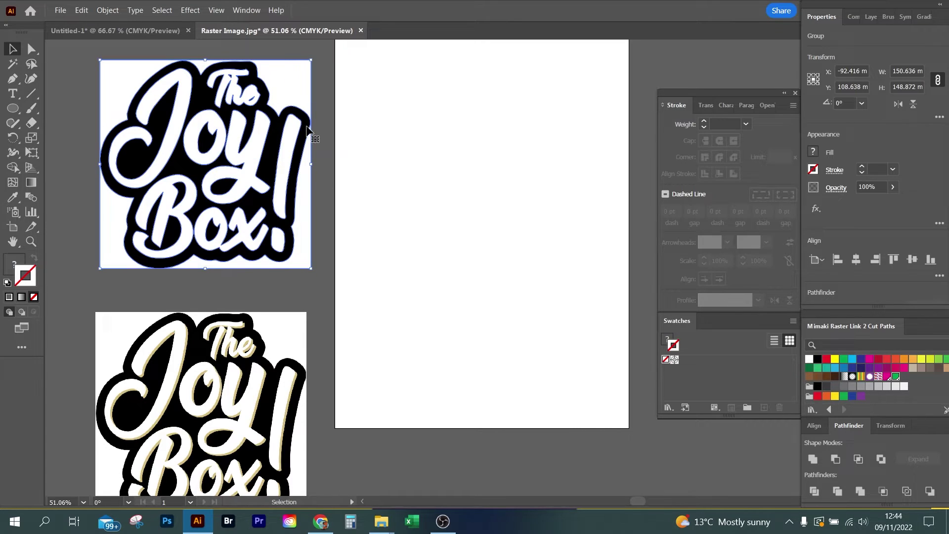
{"action": "right_click", "coordinate": [286, 96]}
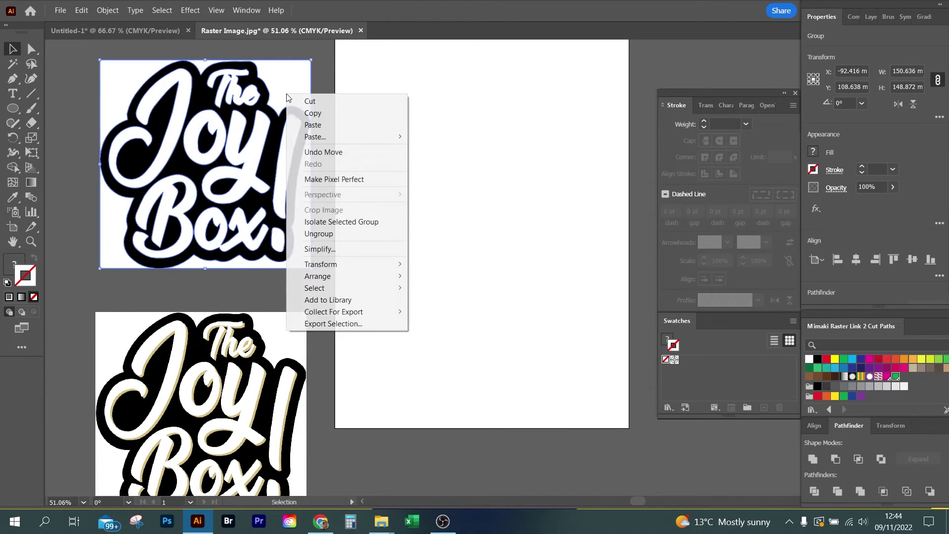
{"action": "left_click", "coordinate": [321, 234]}
{"action": "left_click", "coordinate": [459, 231]}
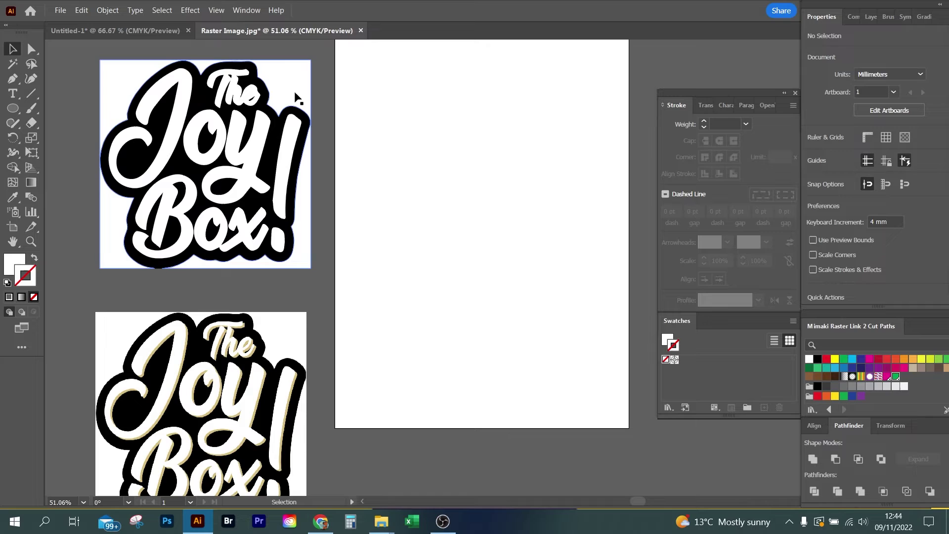
{"action": "left_click", "coordinate": [295, 91]}
{"action": "key", "text": "Delete"}
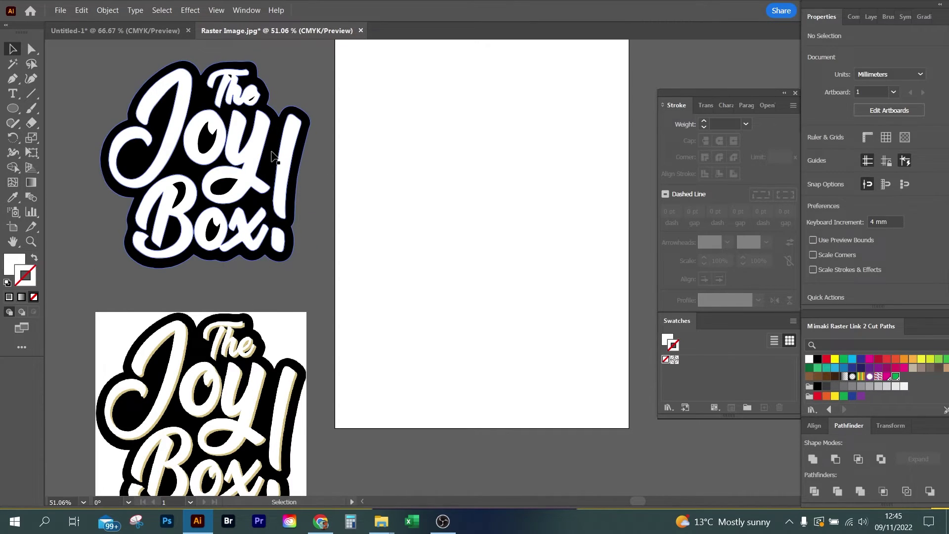
{"action": "left_click", "coordinate": [254, 126]}
{"action": "key", "text": "Delete"}
{"action": "left_click", "coordinate": [250, 96]}
{"action": "key", "text": "Delete"}
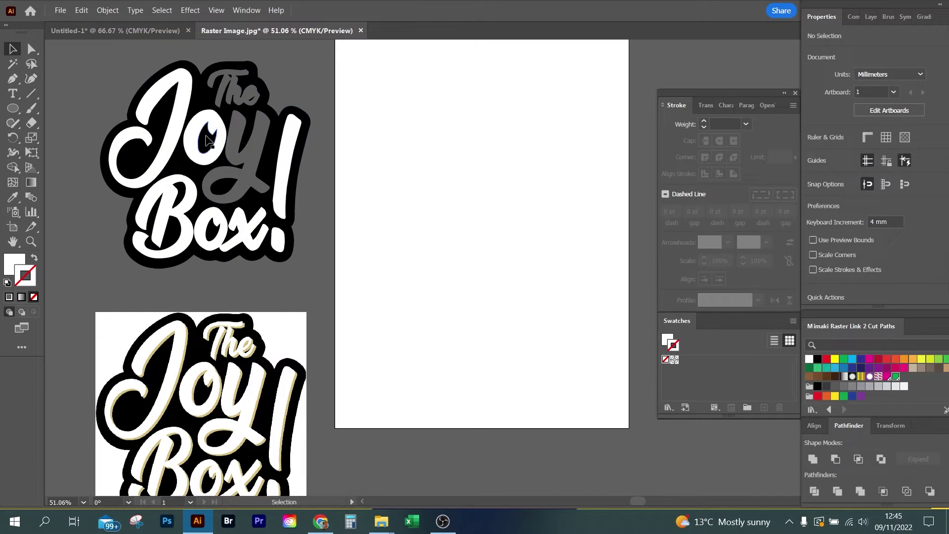
{"action": "left_click", "coordinate": [207, 138]}
{"action": "left_click", "coordinate": [339, 125]}
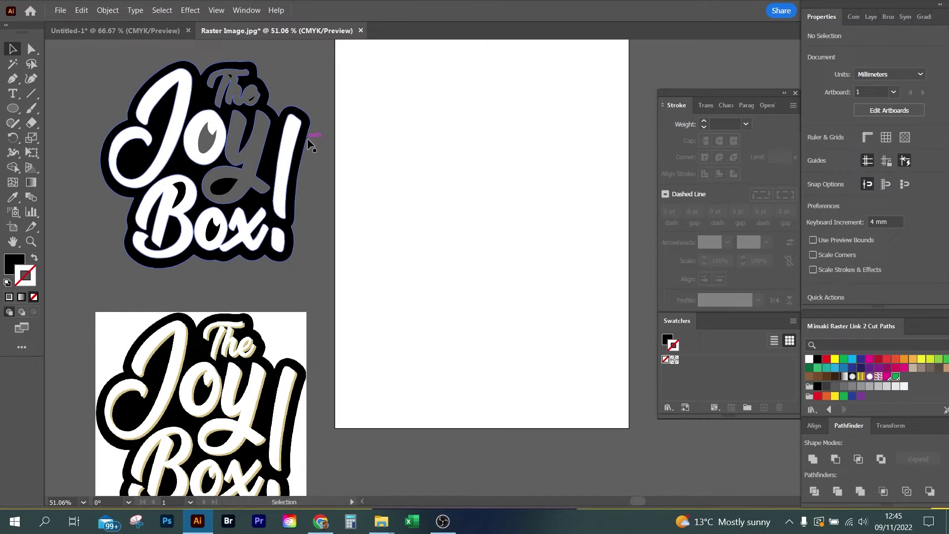
{"action": "left_click_drag", "start_coordinate": [307, 138], "coordinate": [561, 142]}
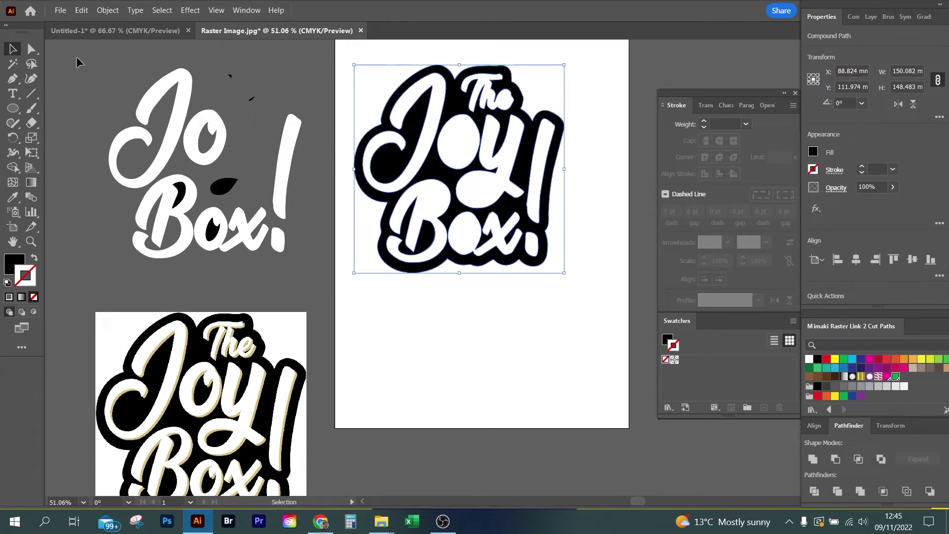
{"action": "key", "text": "Delete"}
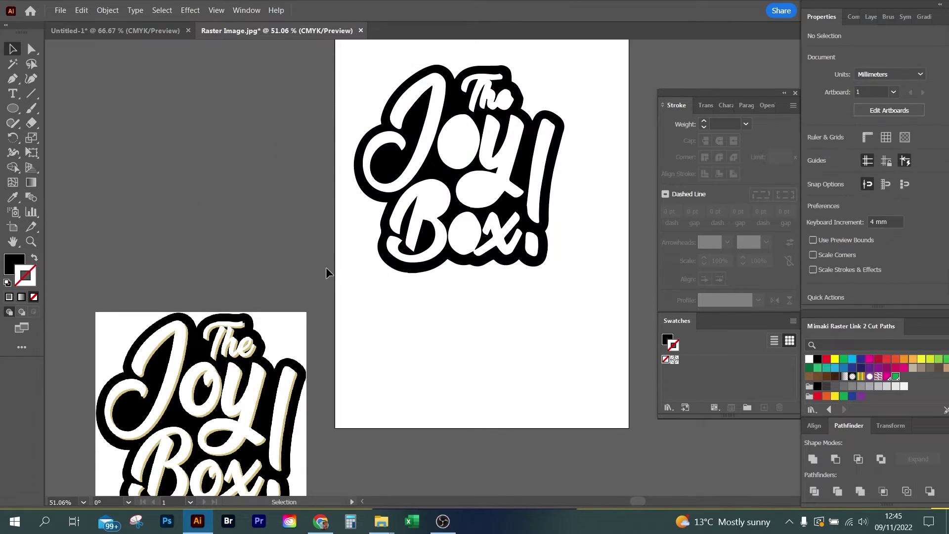
{"action": "left_click_drag", "start_coordinate": [518, 181], "coordinate": [282, 163]}
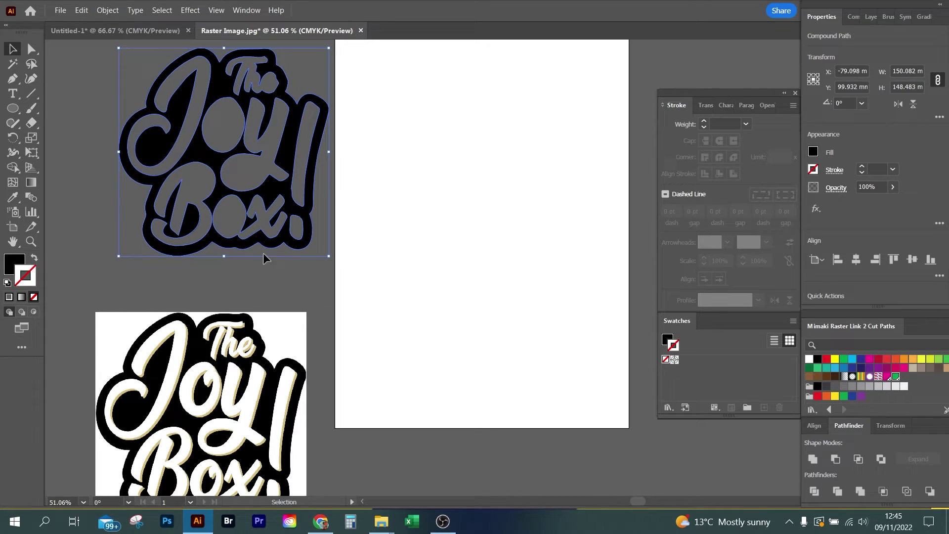
- Release the black compound path, delete the leftover letter paths, and set the silhouette above the image
{"action": "right_click", "coordinate": [215, 94]}
{"action": "left_click", "coordinate": [295, 219]}
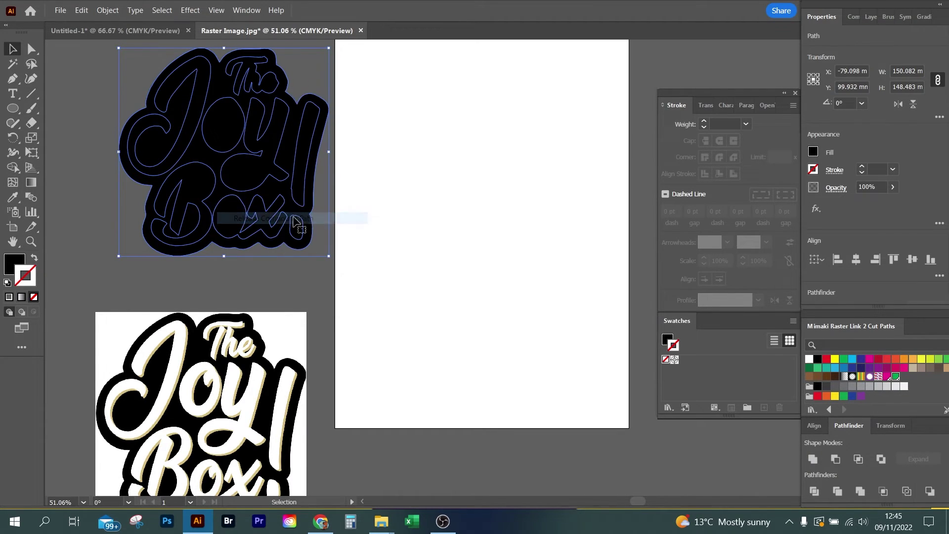
{"action": "left_click", "coordinate": [431, 178]}
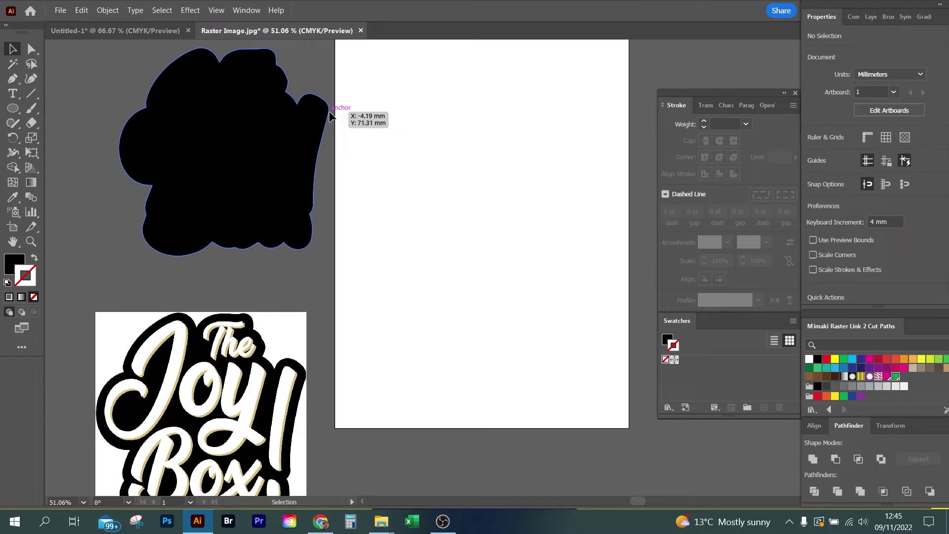
{"action": "left_click_drag", "start_coordinate": [329, 116], "coordinate": [605, 126]}
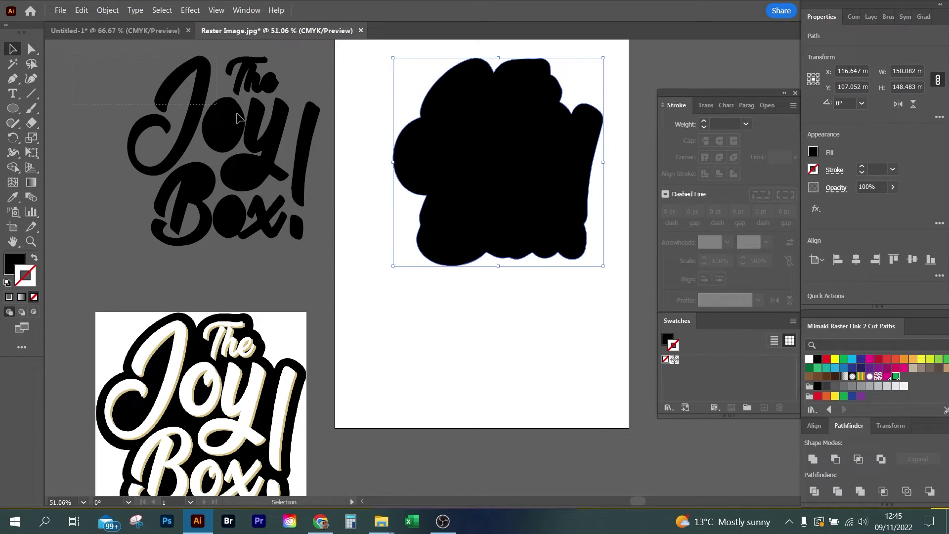
{"action": "left_click_drag", "start_coordinate": [236, 118], "coordinate": [335, 254]}
{"action": "key", "text": "Delete"}
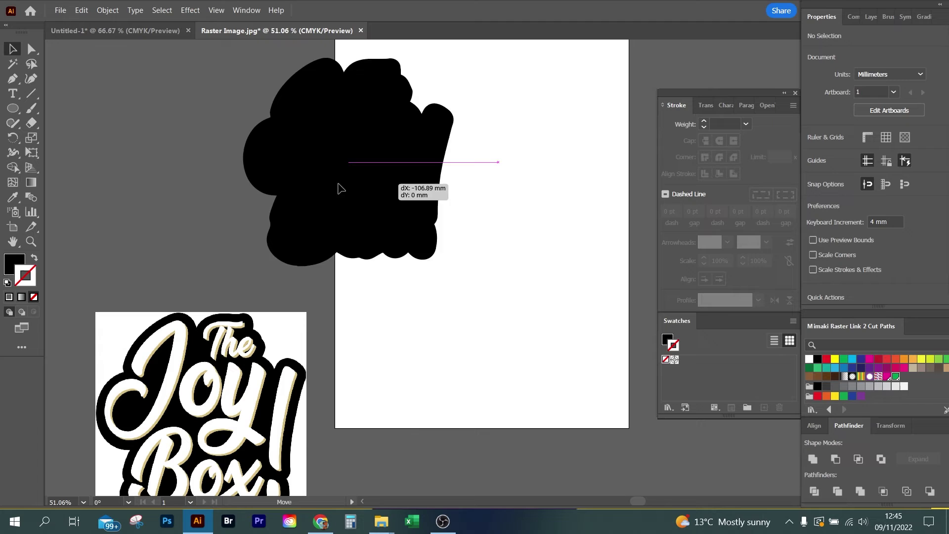
{"action": "left_click_drag", "start_coordinate": [340, 187], "coordinate": [254, 186]}
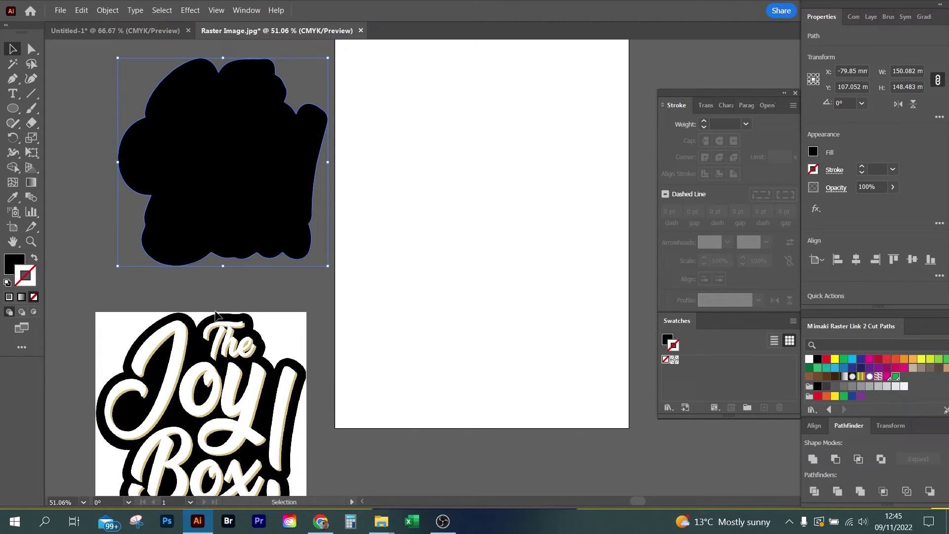
{"action": "mouse_move", "coordinate": [262, 168]}
{"action": "left_mouse_down"}
{"action": "mouse_move", "coordinate": [240, 434]}
{"action": "mouse_move", "coordinate": [256, 162]}
{"action": "left_mouse_up"}
- Give the silhouette no fill and a green 0.25 pt stroke, then move it onto the artboard
{"action": "left_click", "coordinate": [19, 267]}
{"action": "left_click", "coordinate": [33, 297]}
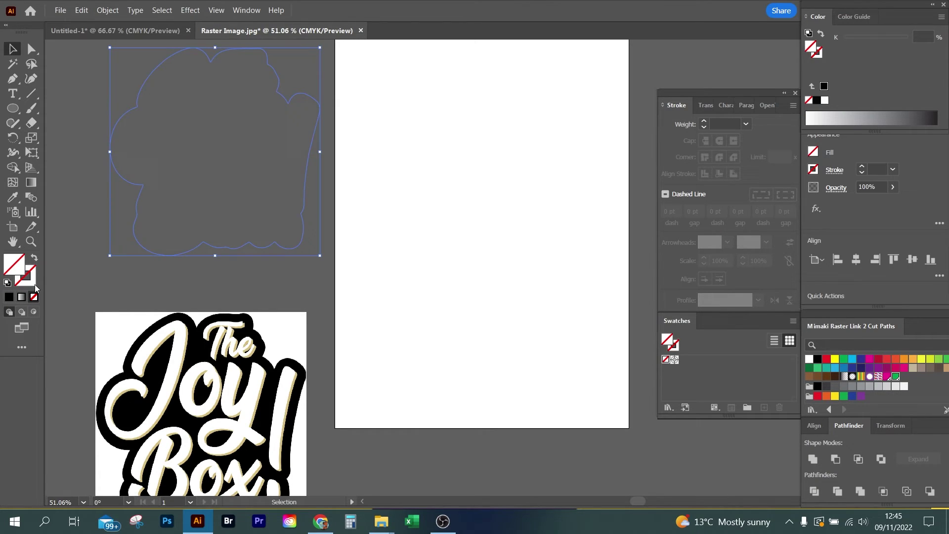
{"action": "left_click", "coordinate": [35, 285]}
{"action": "left_click", "coordinate": [895, 377]}
{"action": "left_click", "coordinate": [872, 169]}
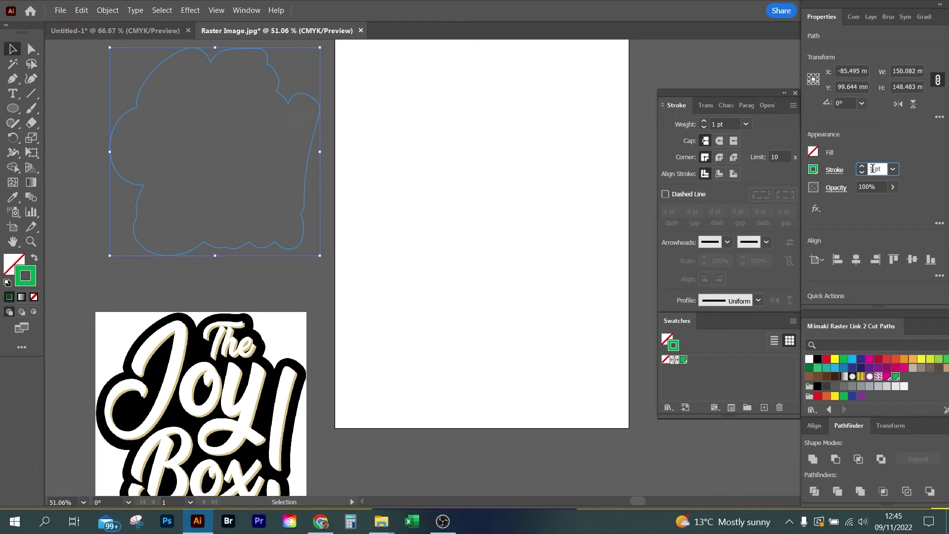
{"action": "type", "text": "0.25"}
{"action": "key", "text": "Return"}
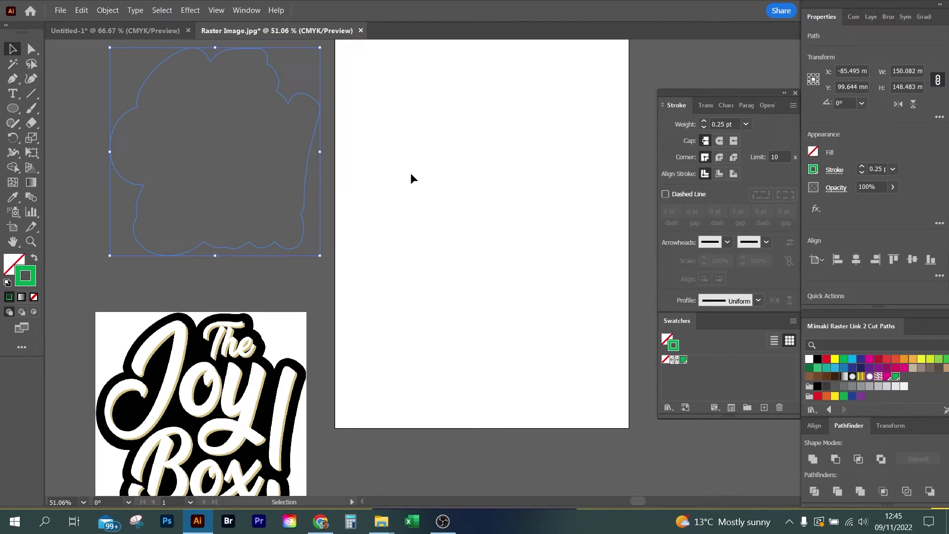
{"action": "scroll", "coordinate": [322, 207], "scroll_direction": "down", "scroll_amount": 2}
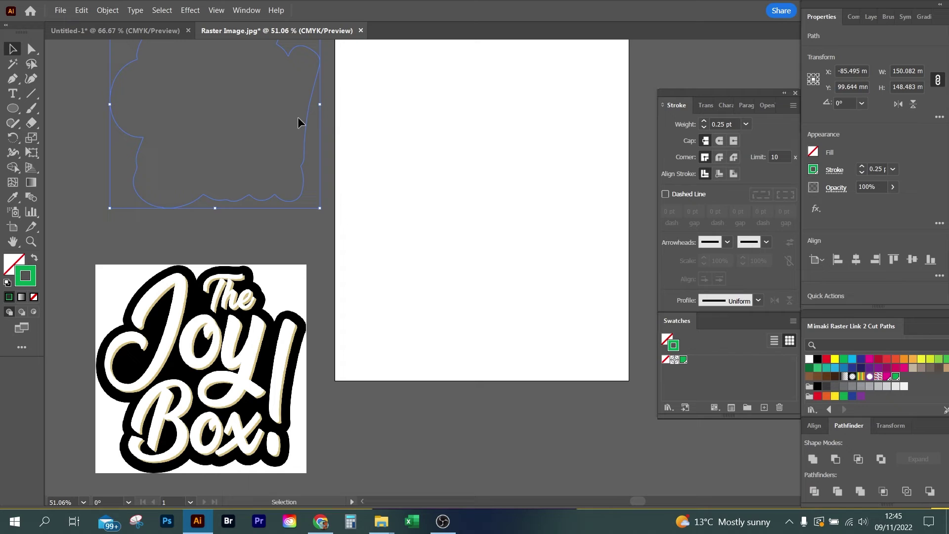
{"action": "left_click_drag", "start_coordinate": [314, 108], "coordinate": [554, 183]}
- Create an 8 mm Offset Path around the green outline
{"action": "left_click", "coordinate": [108, 10]}
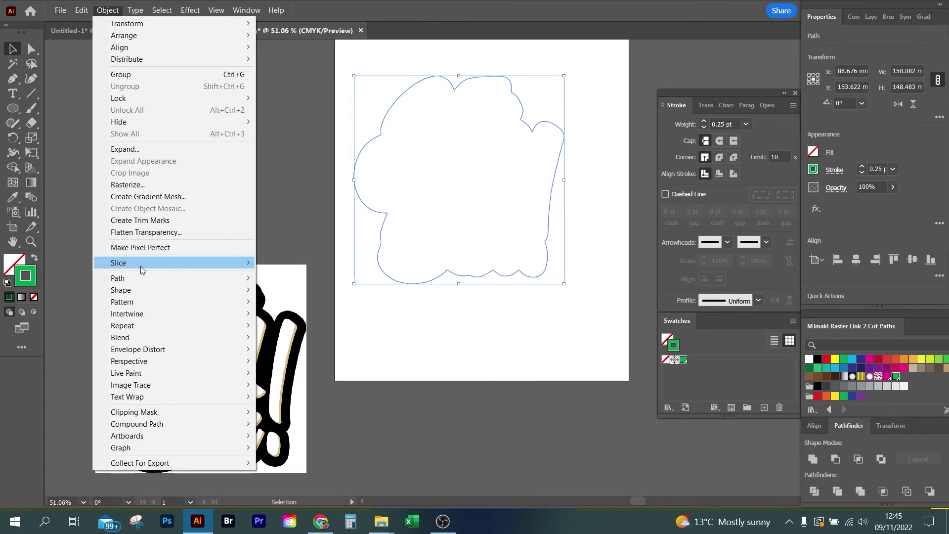
{"action": "mouse_move", "coordinate": [146, 278]}
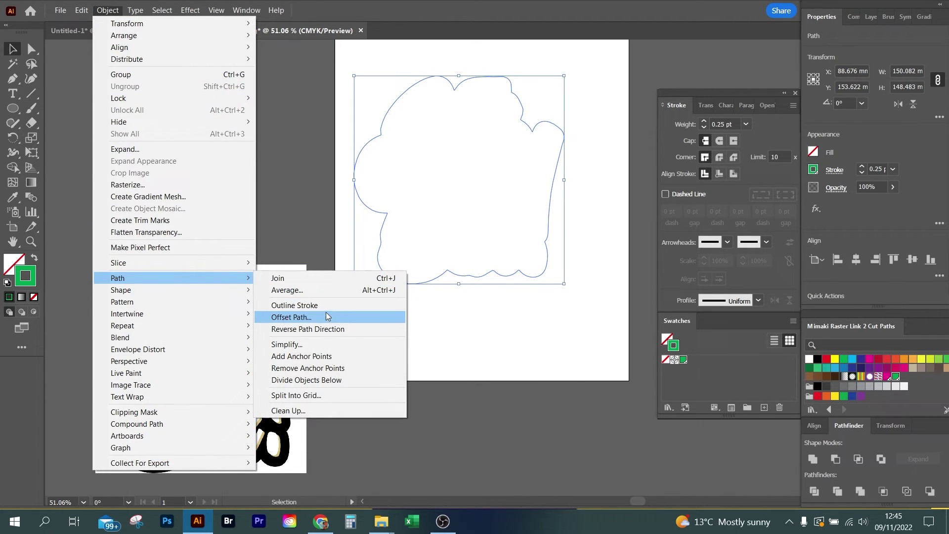
{"action": "left_click", "coordinate": [339, 316]}
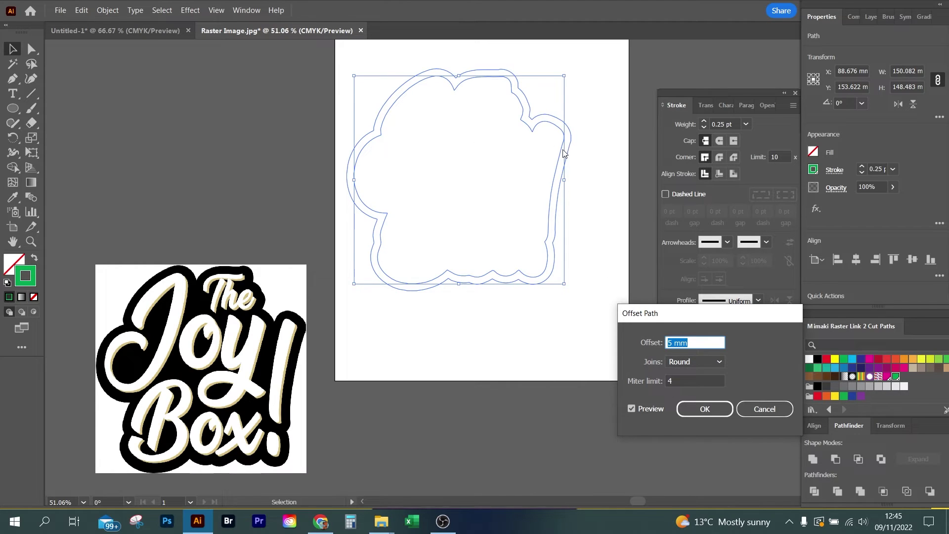
{"action": "left_click", "coordinate": [670, 342]}
{"action": "key", "text": "BackSpace"}
{"action": "type", "text": "8"}
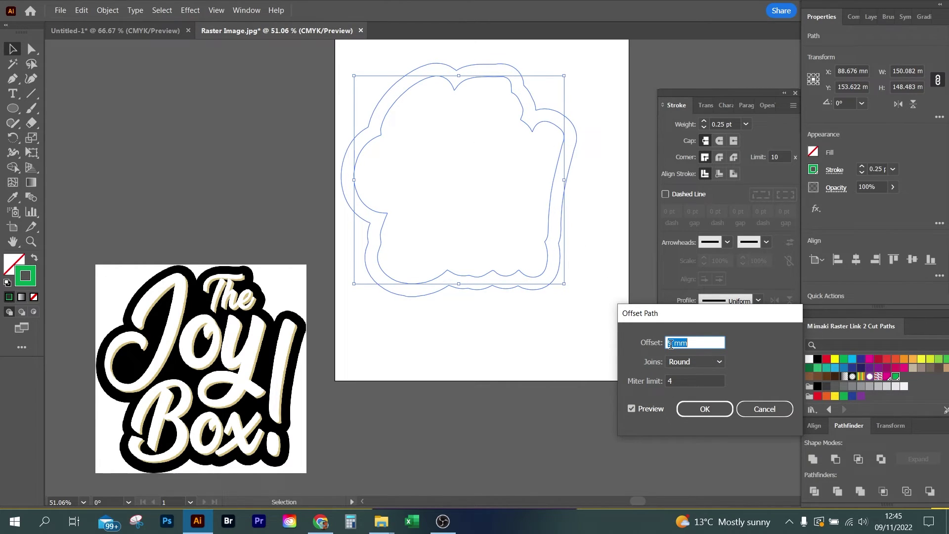
{"action": "left_click", "coordinate": [713, 415]}
- Move the original Joy Box image onto the artboard and centre it horizontally and vertically with both outlines
{"action": "left_click", "coordinate": [581, 407]}
{"action": "left_click", "coordinate": [557, 272]}
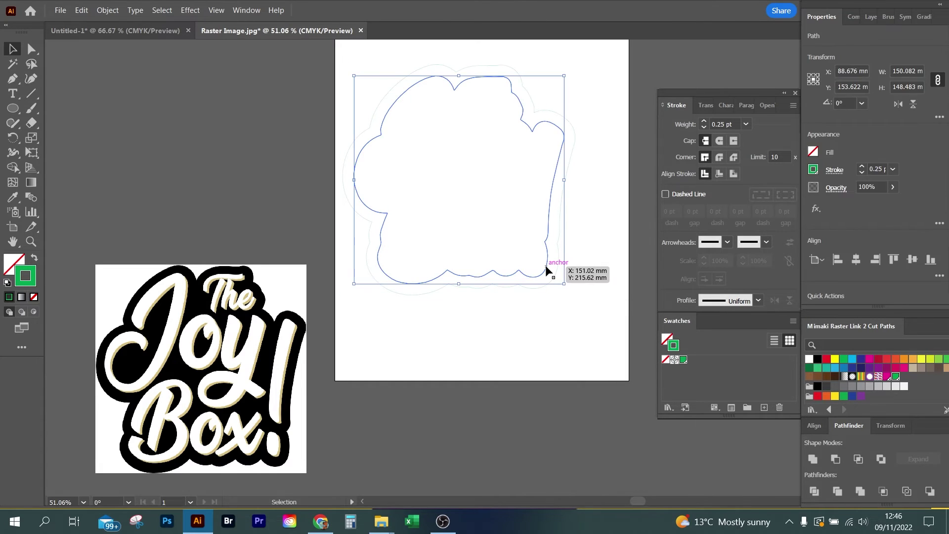
{"action": "left_click", "coordinate": [552, 270]}
{"action": "left_click_drag", "start_coordinate": [240, 394], "coordinate": [539, 324]}
{"action": "key", "text": "ctrl+a"}
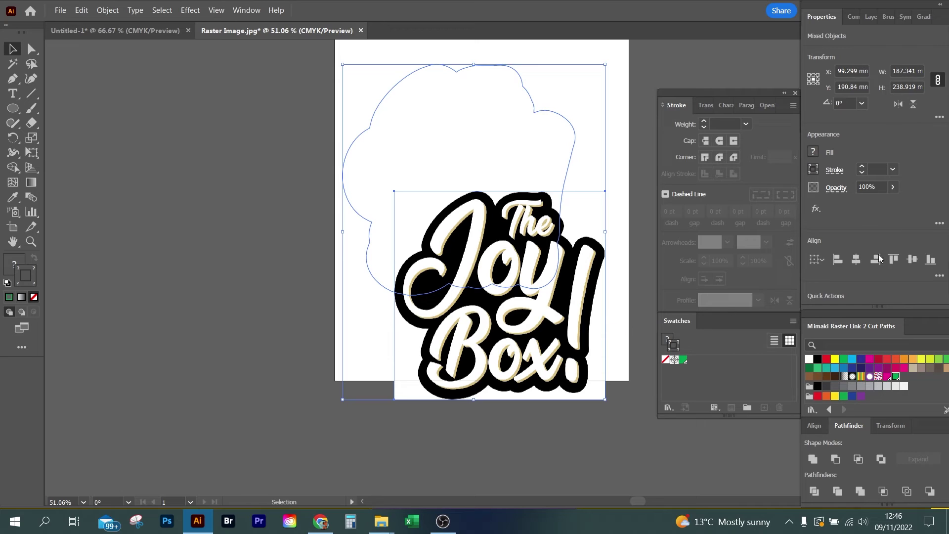
{"action": "left_click", "coordinate": [854, 260]}
{"action": "left_click", "coordinate": [912, 259]}
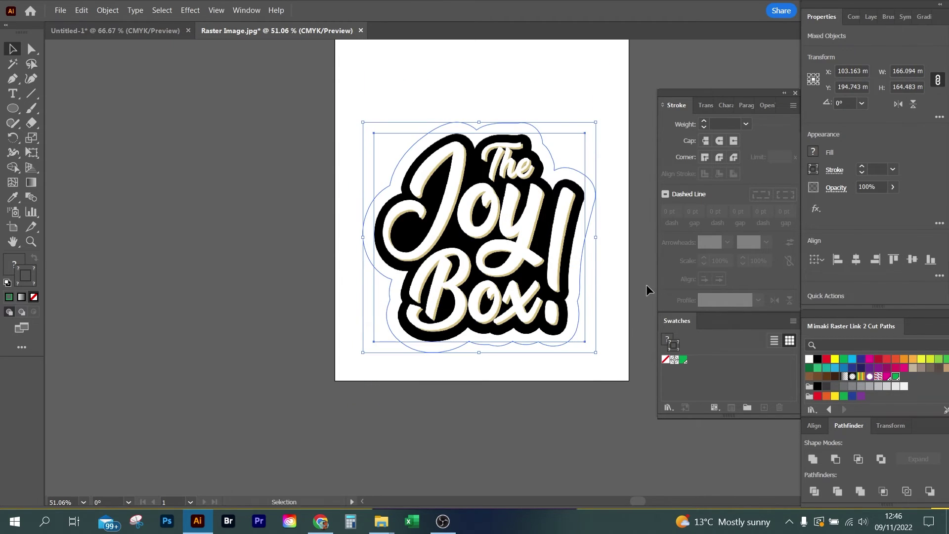
{"action": "left_click", "coordinate": [626, 279]}
- Shift the whole sticker up and left on the artboard, then select the offset cut line
{"action": "left_click_drag", "start_coordinate": [362, 86], "coordinate": [474, 203]}
{"action": "left_click_drag", "start_coordinate": [561, 250], "coordinate": [554, 215]}
{"action": "left_click", "coordinate": [636, 281]}
{"action": "left_click", "coordinate": [549, 210]}
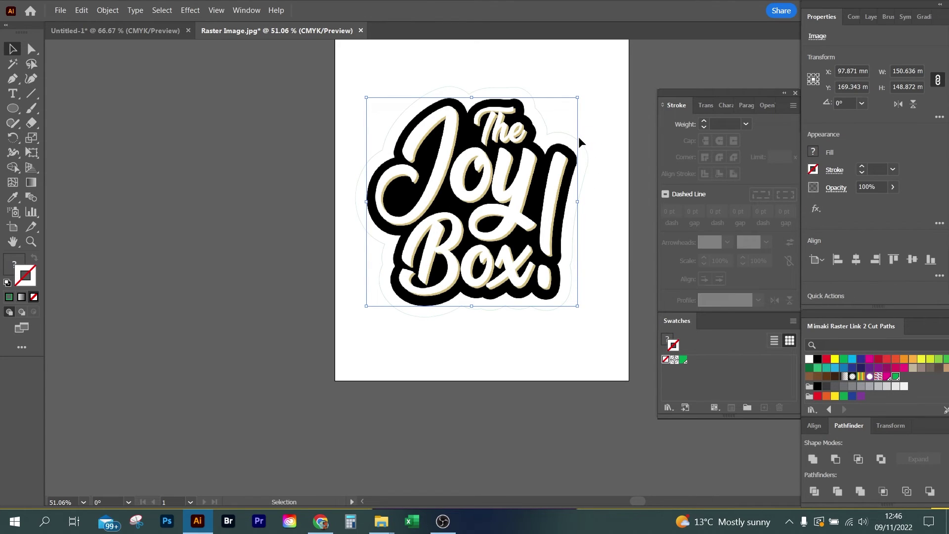
{"action": "left_click", "coordinate": [580, 143]}
{"action": "left_click", "coordinate": [579, 142]}
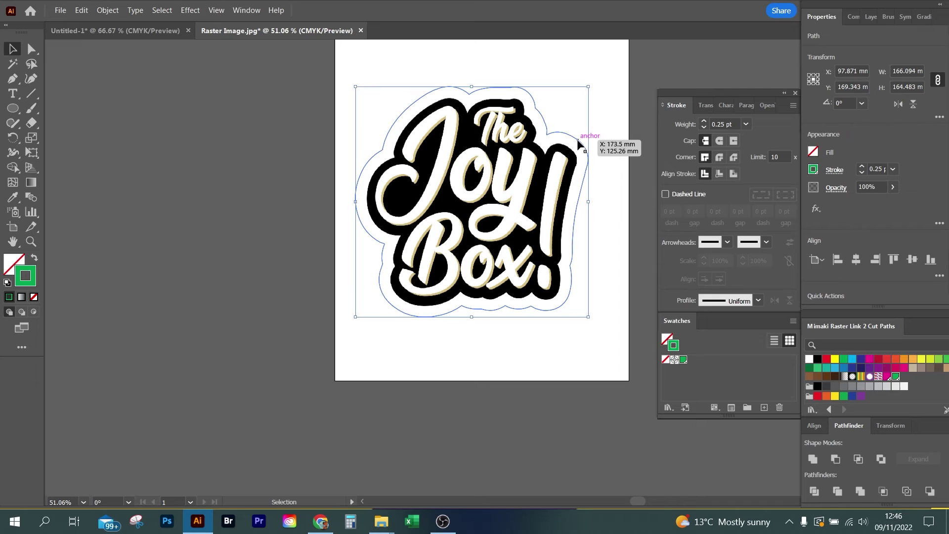